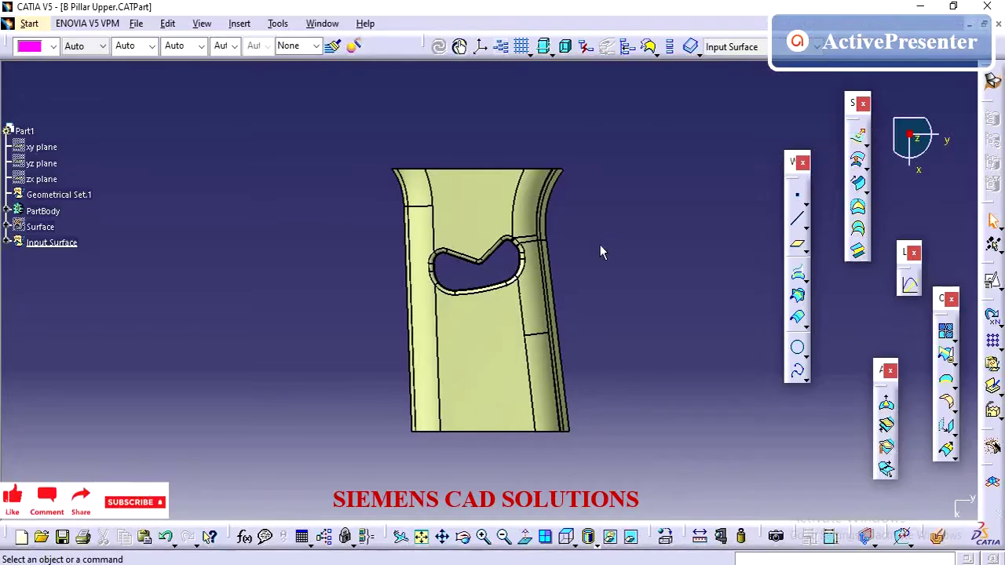
Begin inserting a new geometrical set under Part1 from the Insert menu
click(239, 23)
click(263, 100)
text(Design)
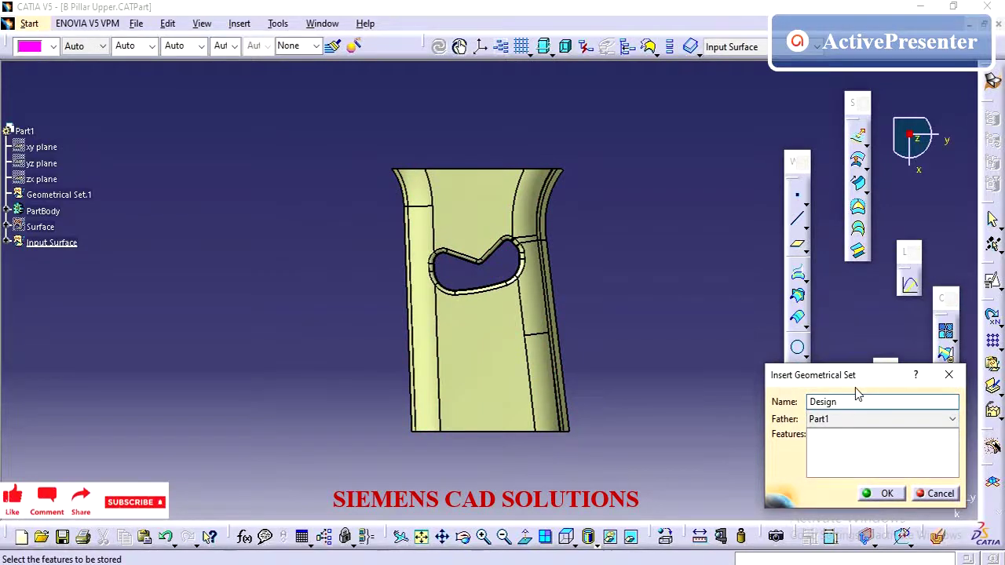
Confirm the Design set, then create an A surface set with Design as its father
key(Return)
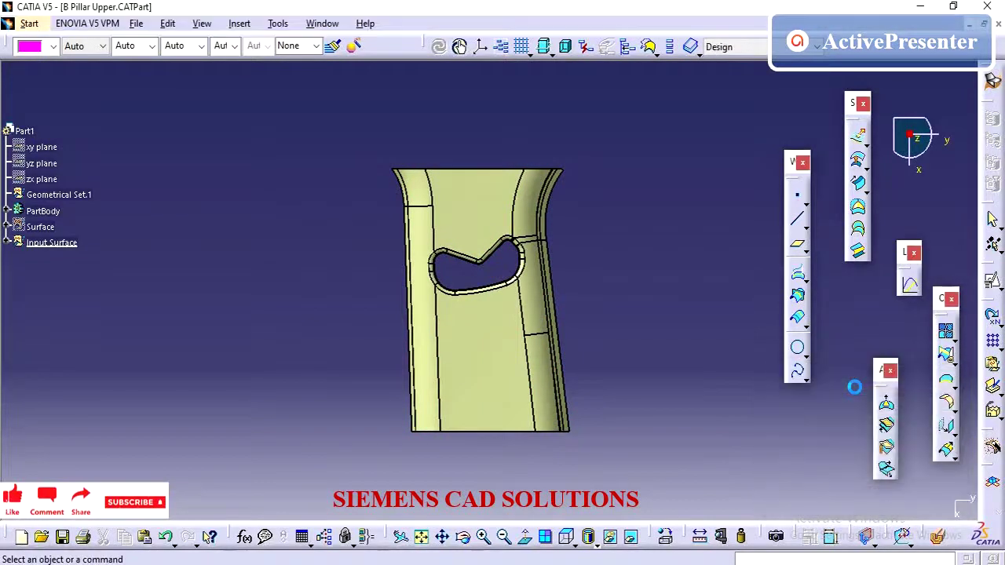
click(232, 26)
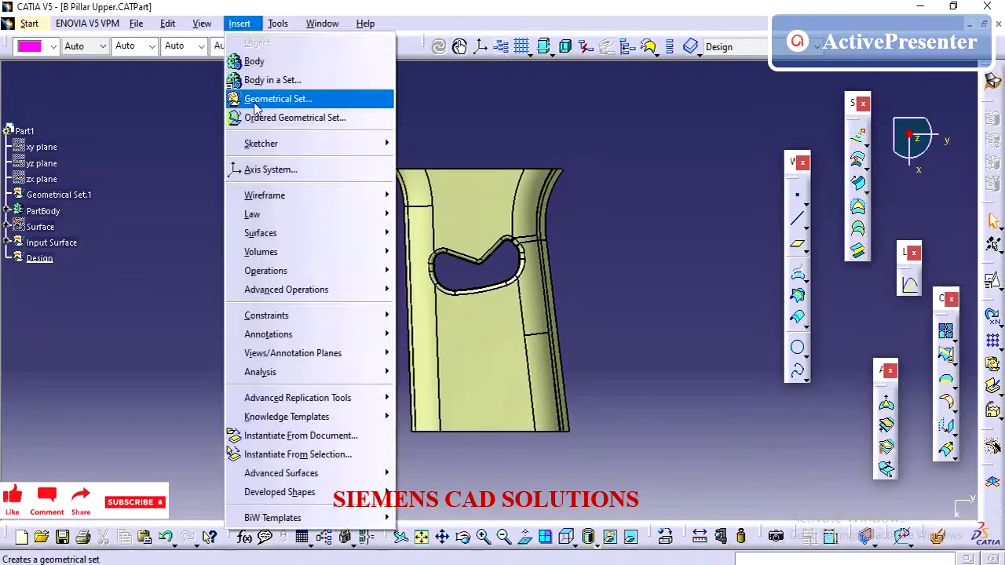
click(267, 98)
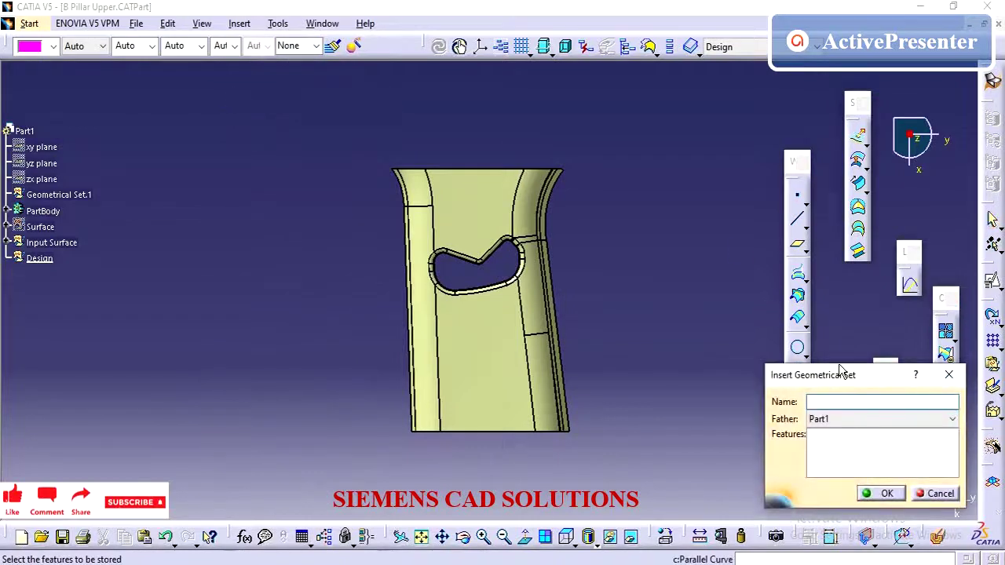
text(A surf)
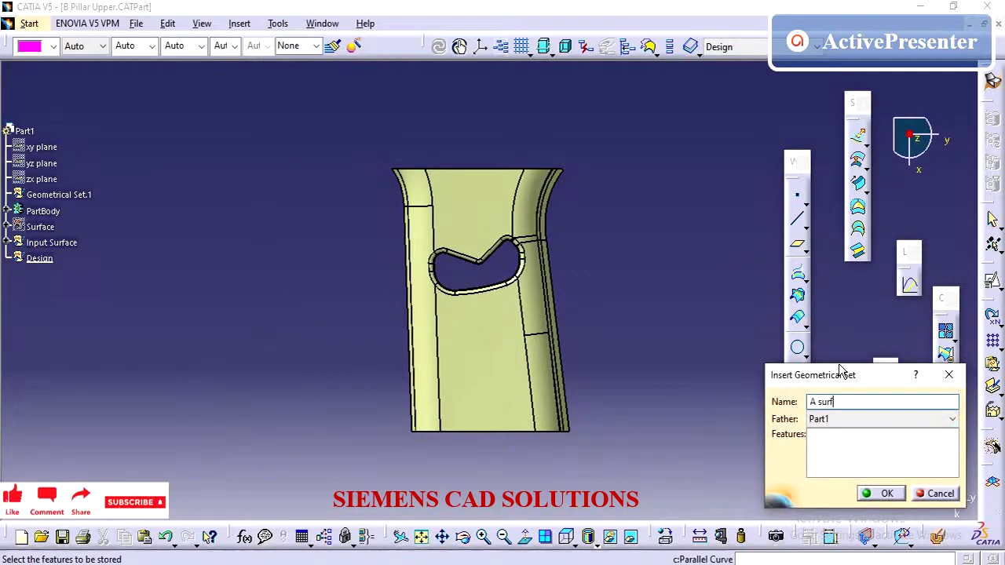
text(ace)
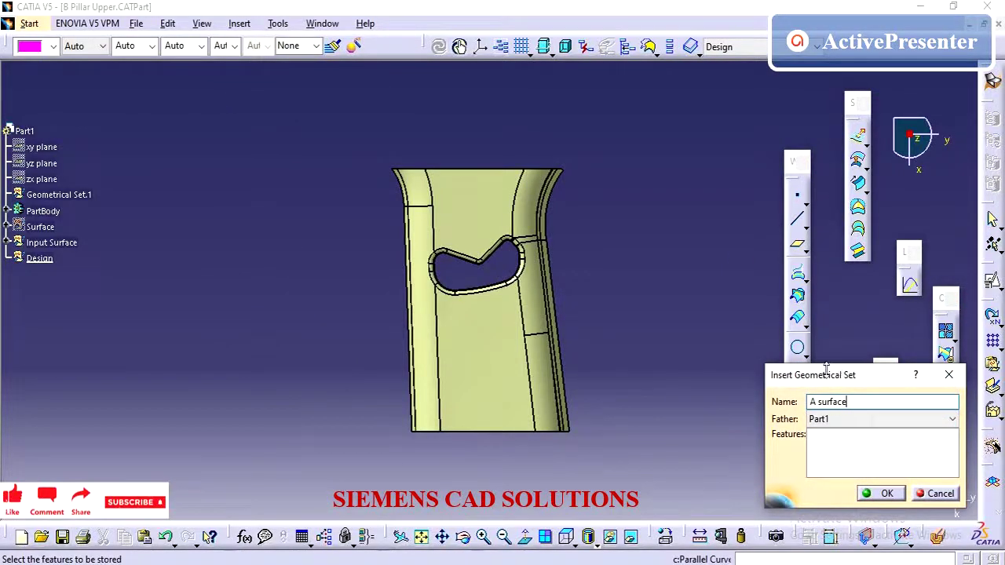
click(903, 419)
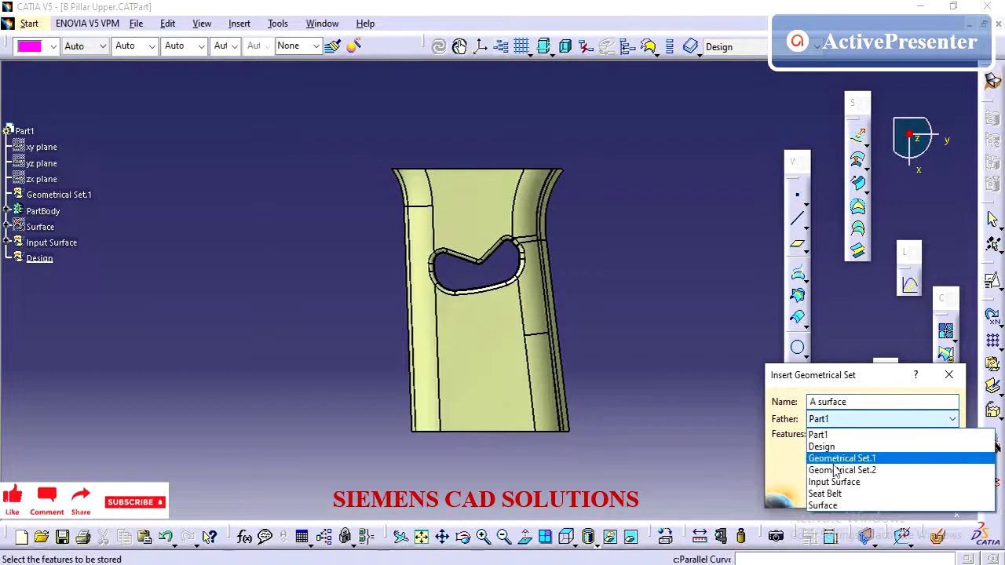
click(824, 446)
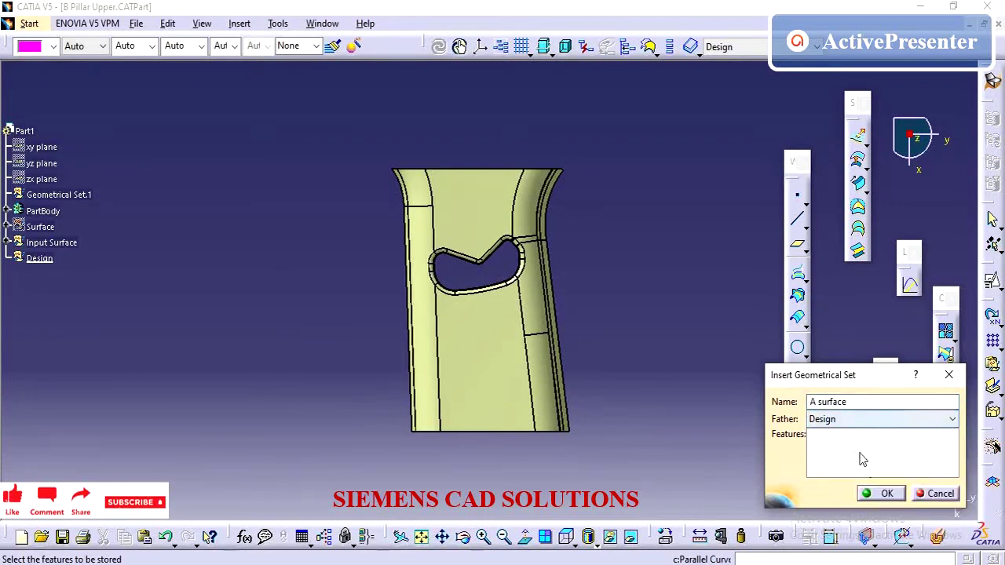
click(884, 494)
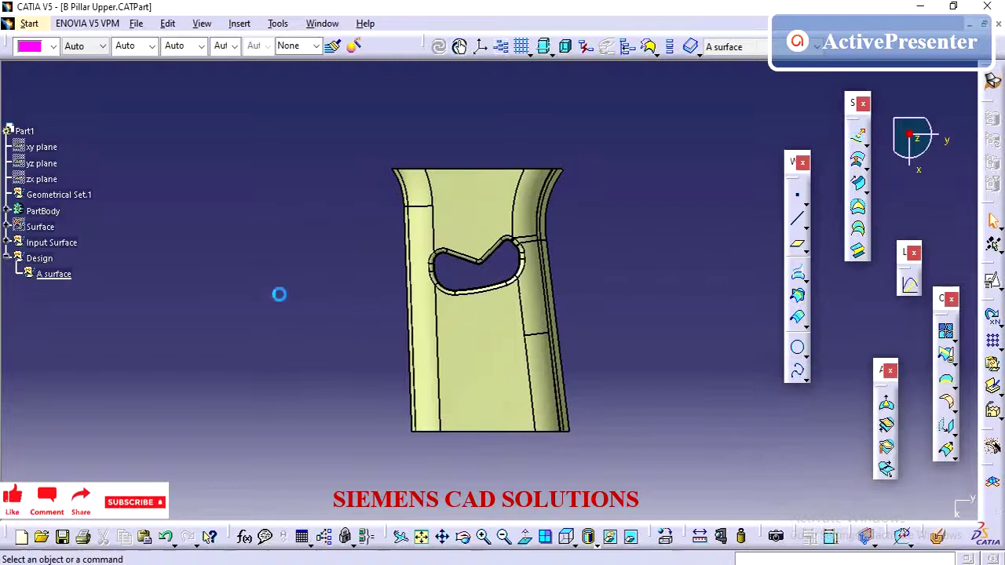
click(248, 25)
Add a B surface geometrical set with Design as its father
click(251, 99)
text(B surface)
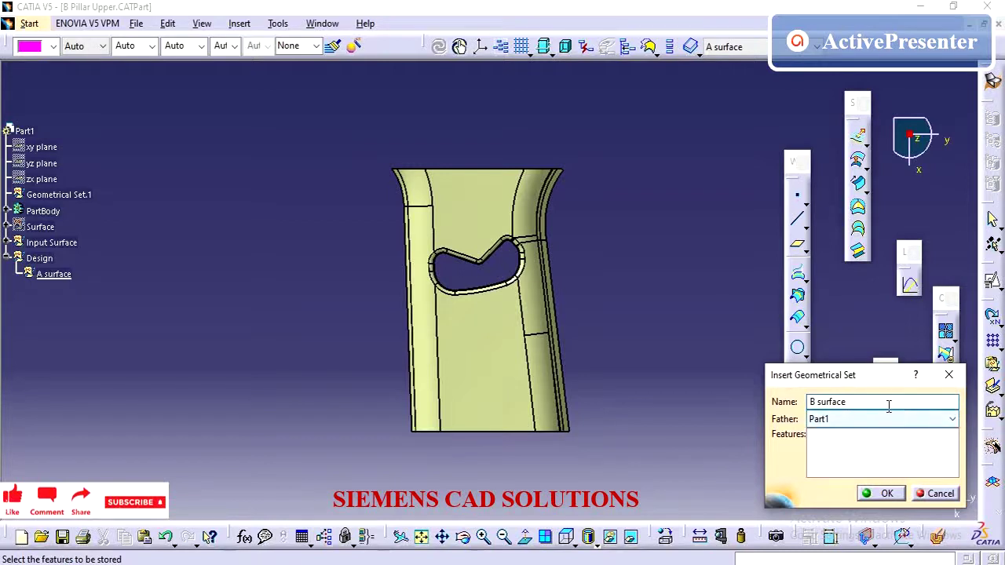
drag(888, 406, 696, 405)
click(852, 424)
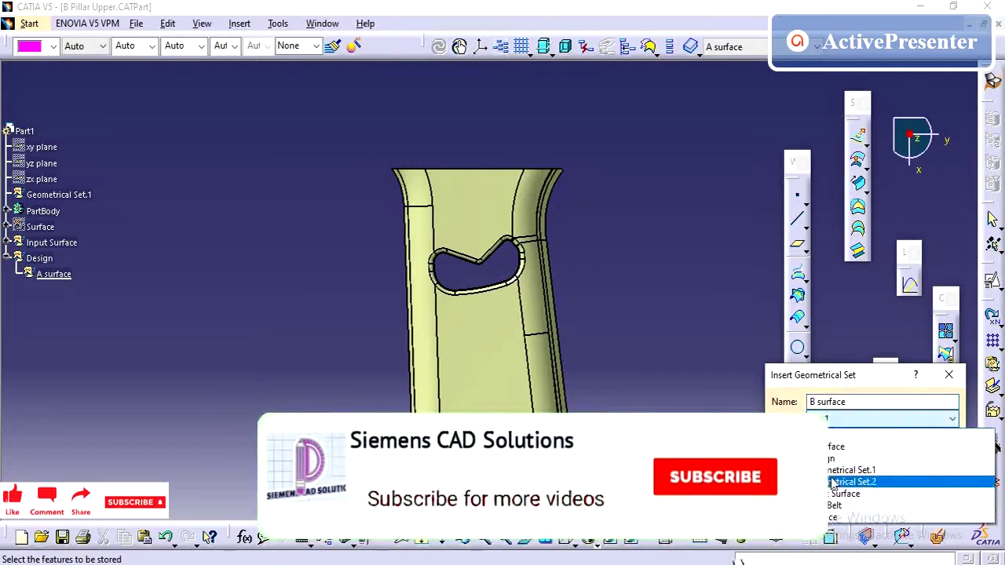
click(879, 499)
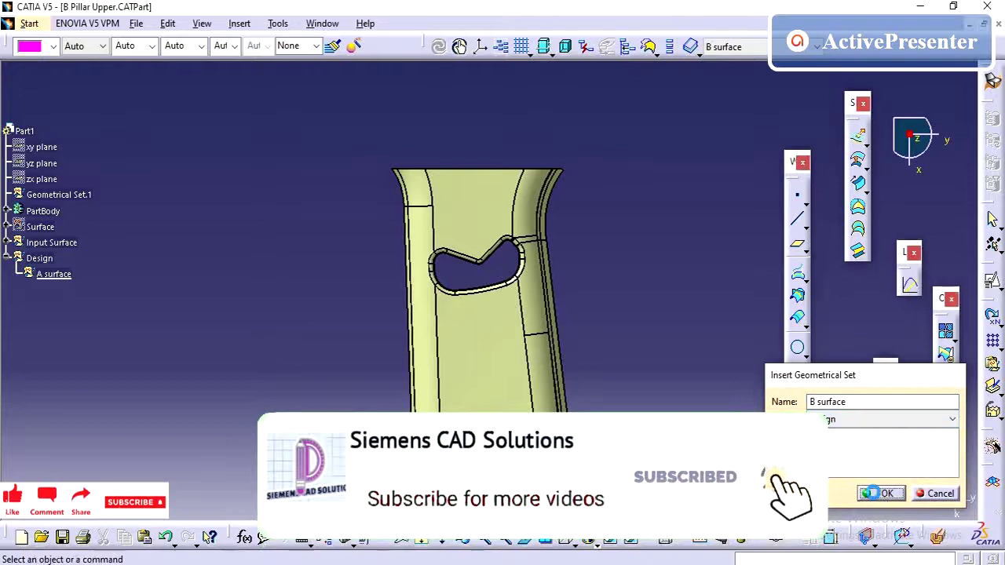
click(39, 259)
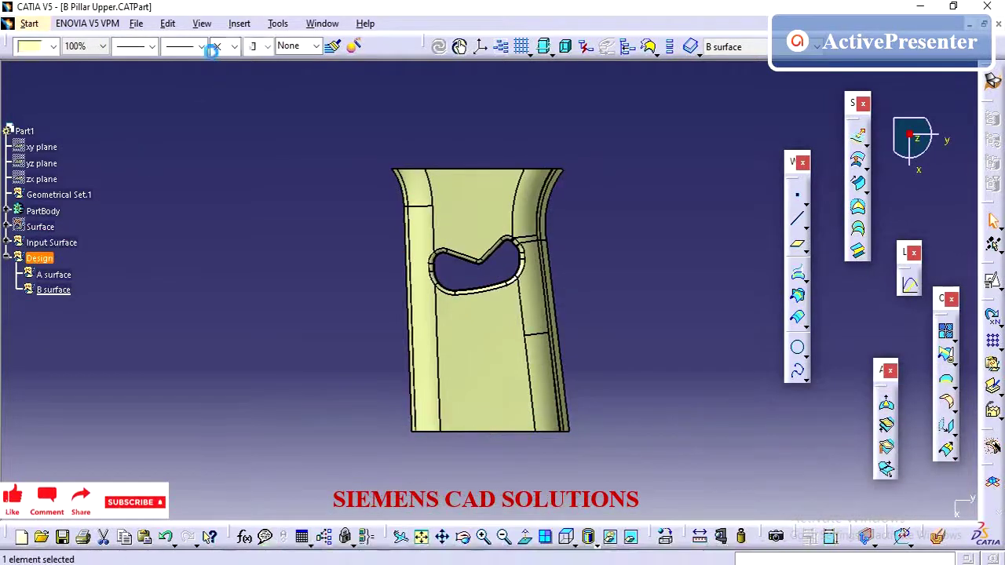
Add a C surface geometrical set, also under Design
click(239, 24)
click(287, 98)
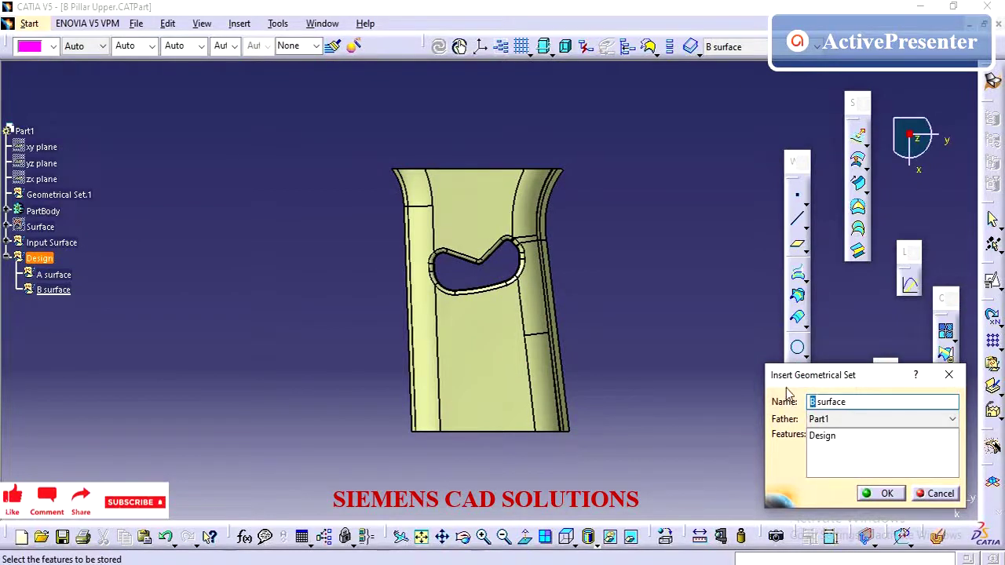
text(C)
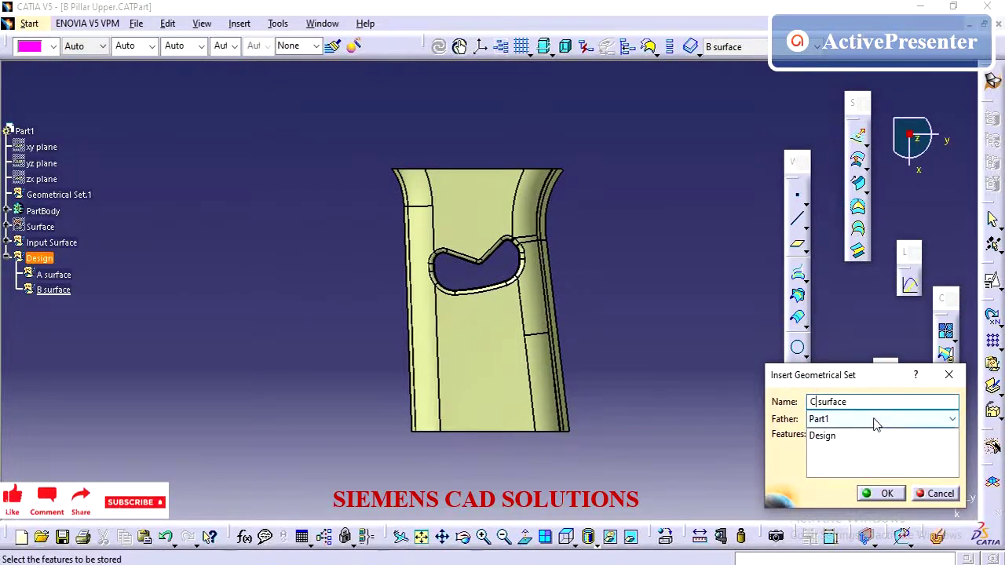
click(873, 420)
click(854, 471)
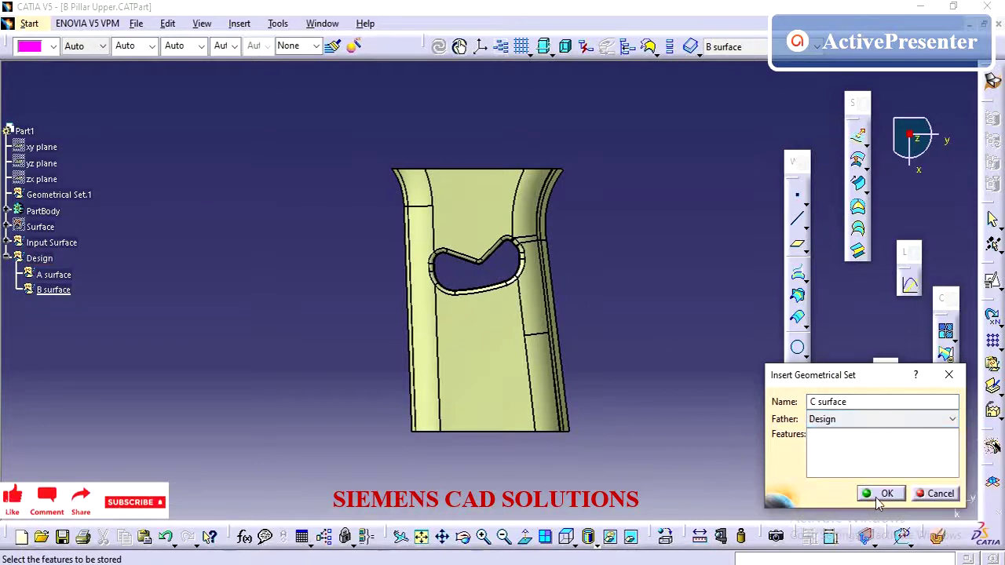
click(878, 498)
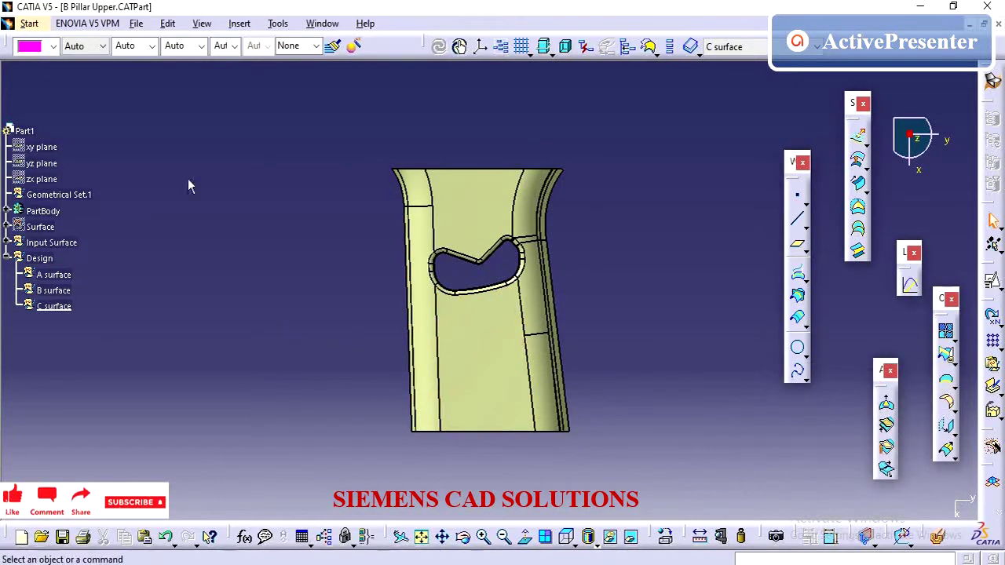
Create a Tooling Direction set with Design as its parent, below A, B and C surface
click(239, 23)
click(267, 98)
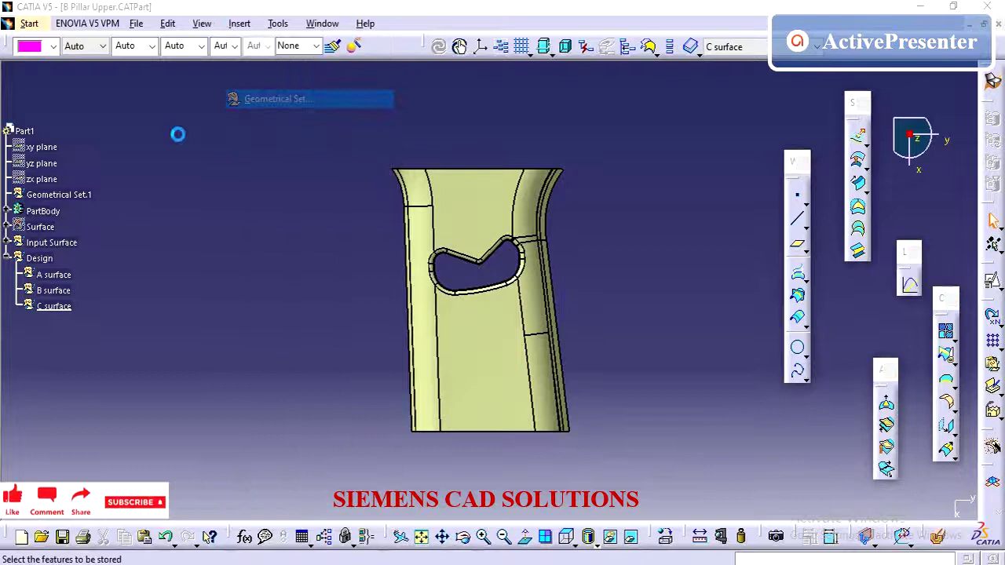
click(55, 258)
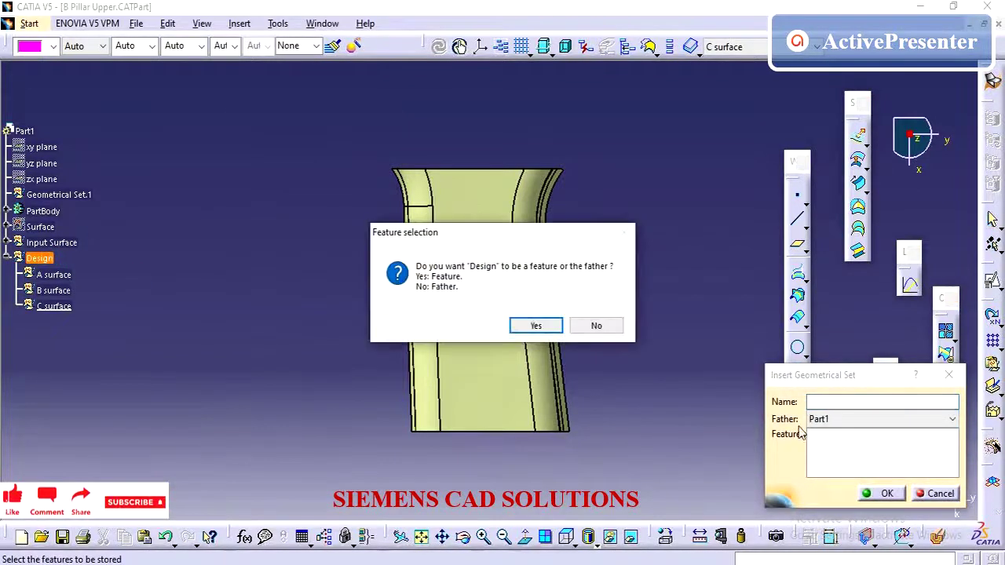
click(589, 325)
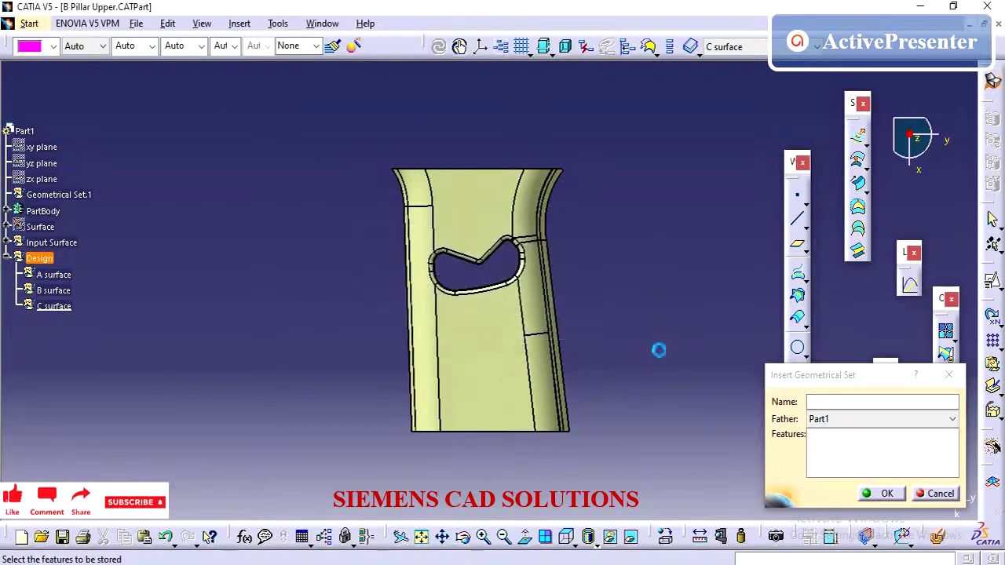
click(842, 403)
text(Tooling Direction)
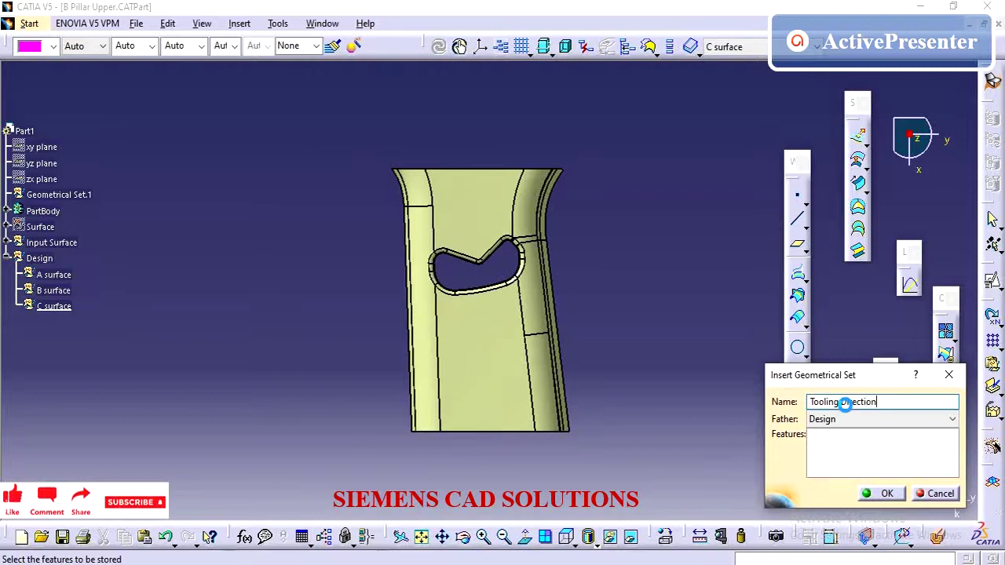
key(Return)
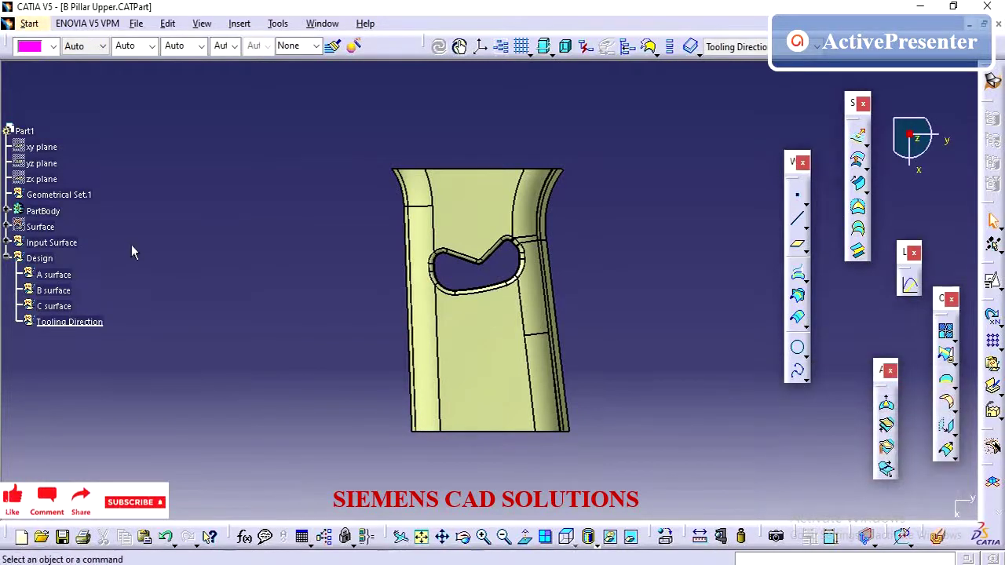
Make A surface the work object and join Surface.1 into Join.2
middle_drag(337, 289, 335, 274)
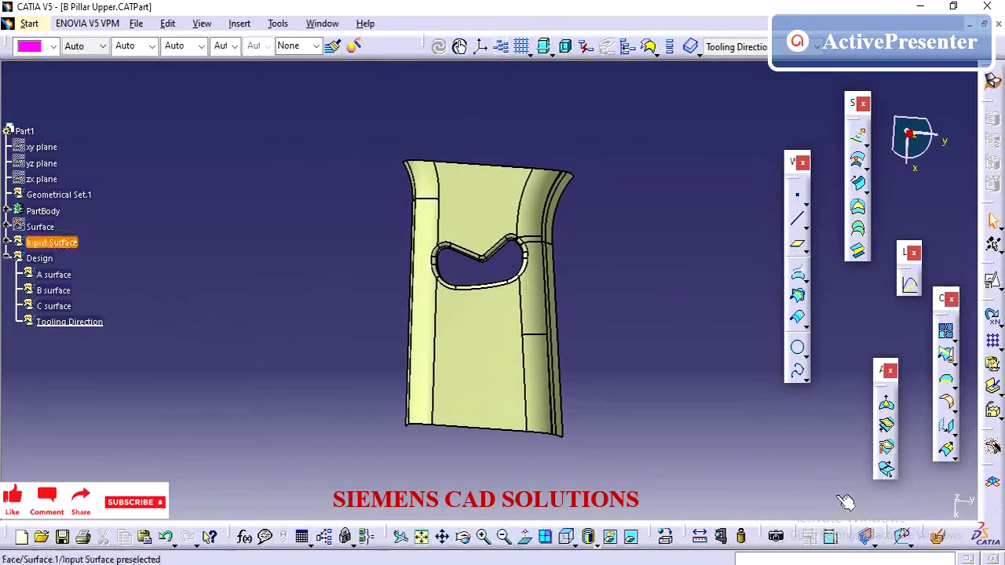
click(742, 538)
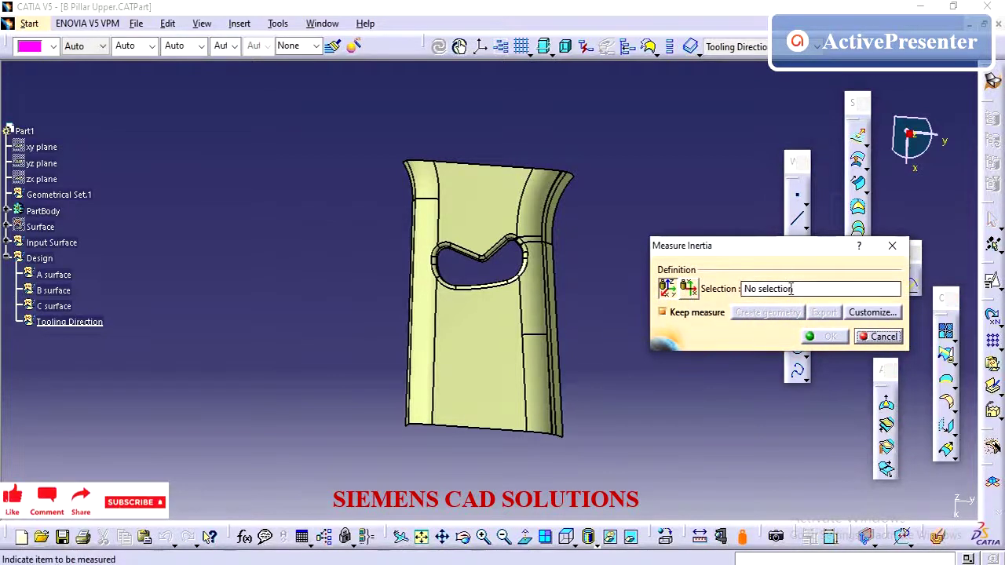
click(877, 336)
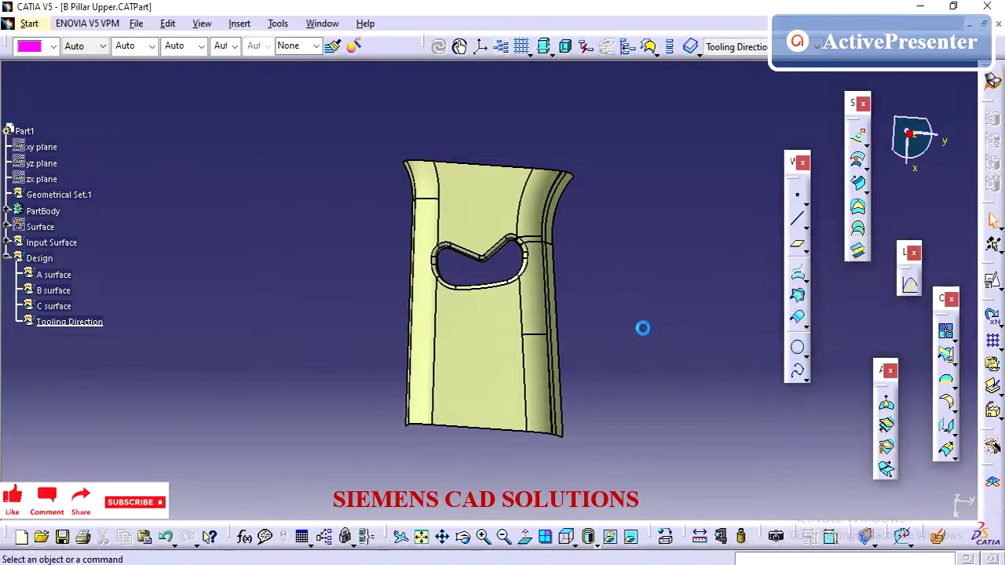
right_click(63, 274)
click(126, 358)
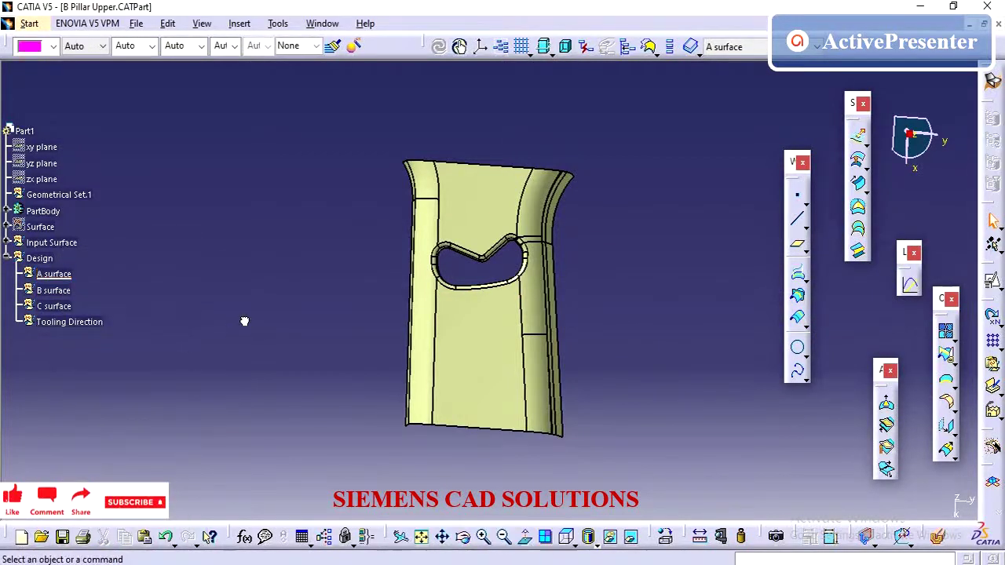
click(946, 330)
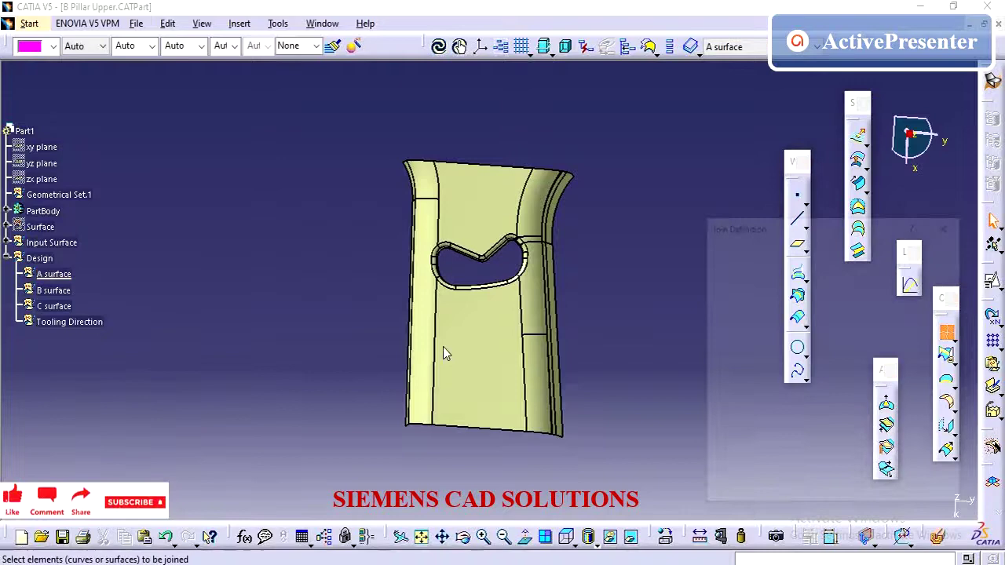
click(505, 349)
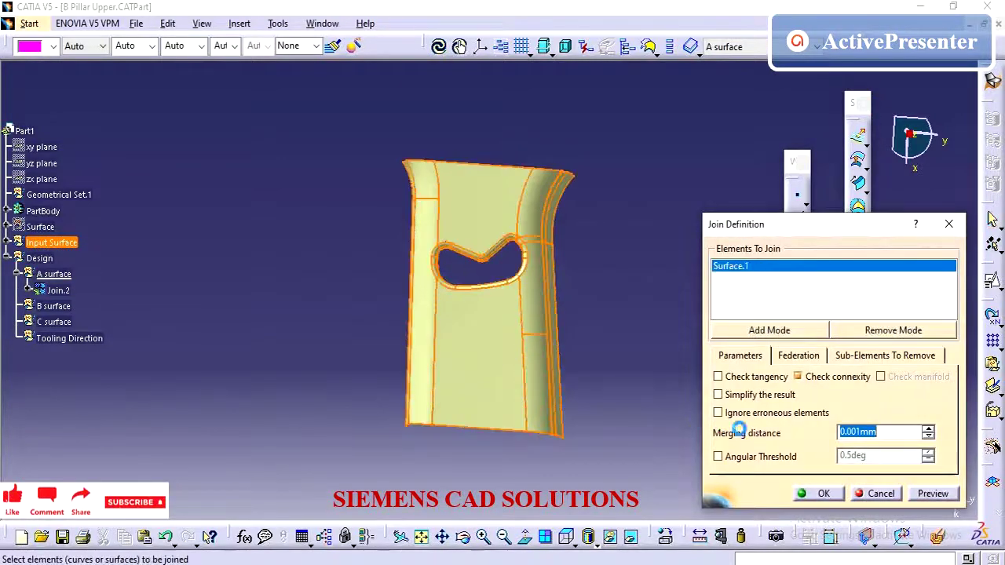
click(824, 494)
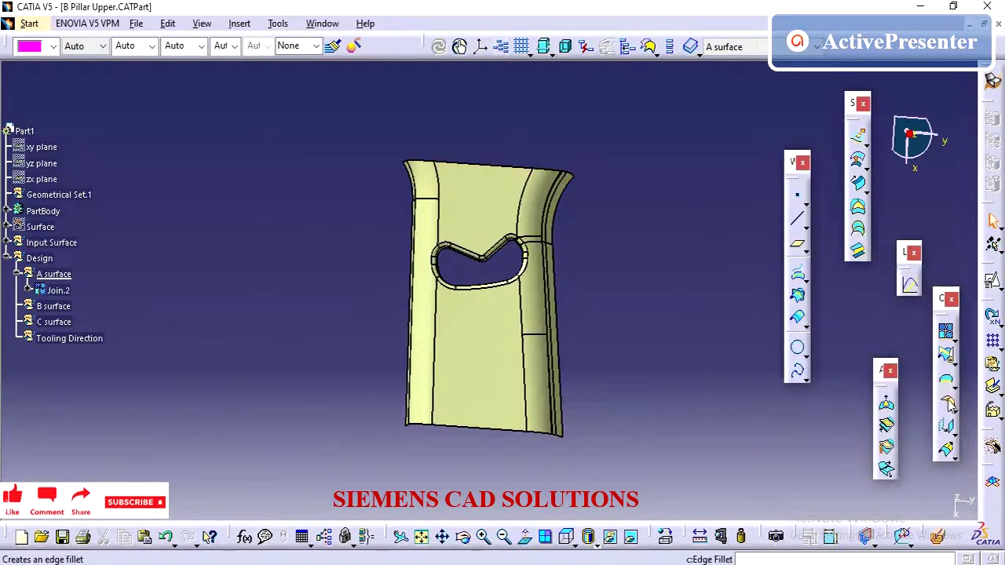
click(945, 380)
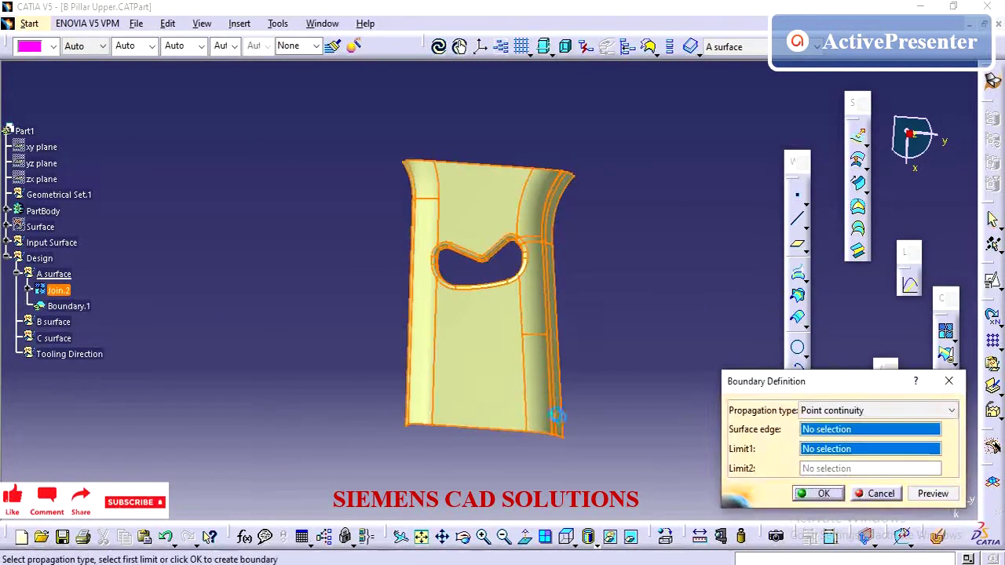
click(556, 416)
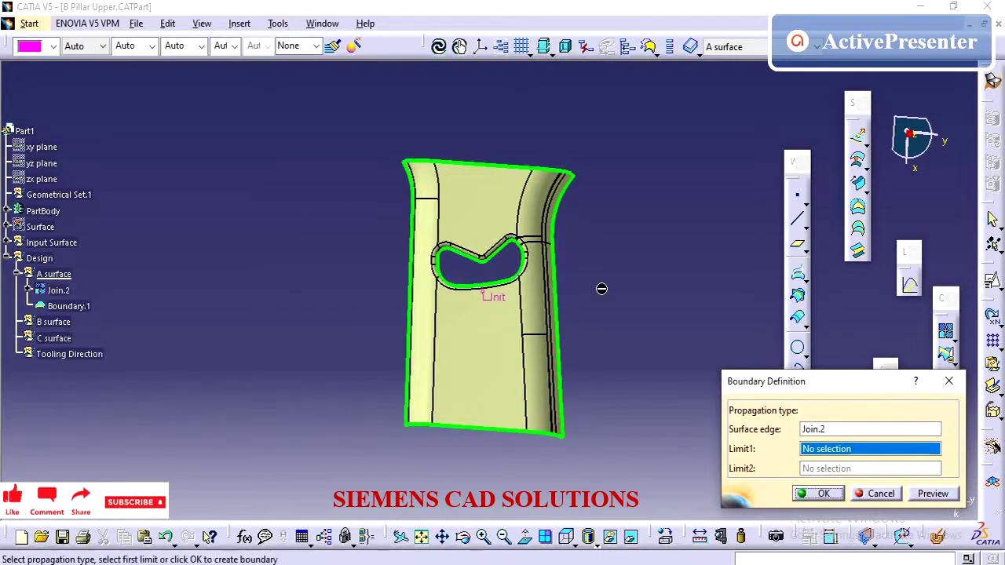
click(881, 493)
click(460, 406)
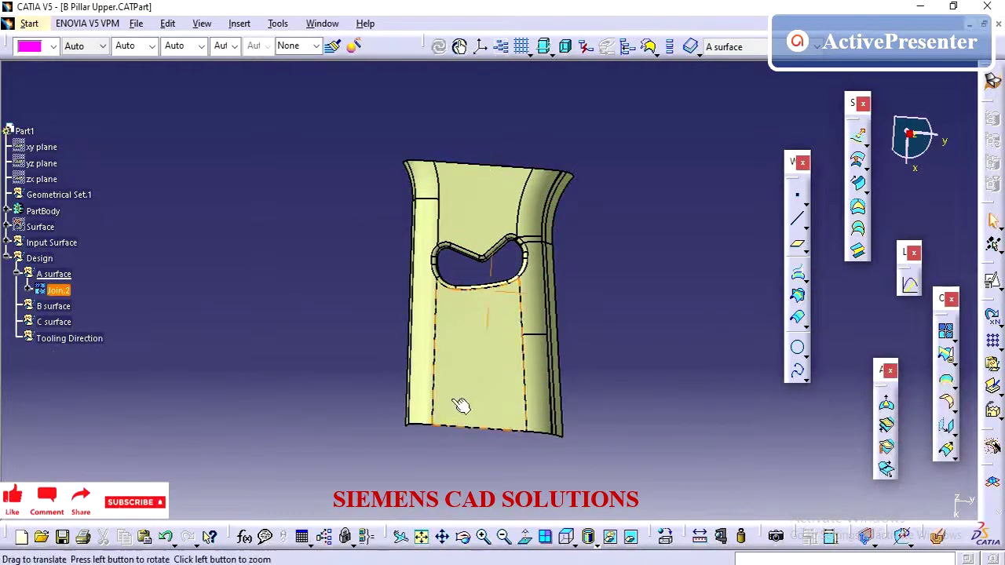
mouse_move(461, 406)
middle_down()
mouse_move(545, 278)
mouse_move(538, 252)
mouse_move(438, 303)
mouse_move(411, 384)
mouse_move(502, 370)
mouse_move(552, 380)
mouse_move(579, 282)
mouse_move(588, 305)
mouse_move(500, 338)
mouse_move(532, 321)
mouse_move(517, 318)
middle_up()
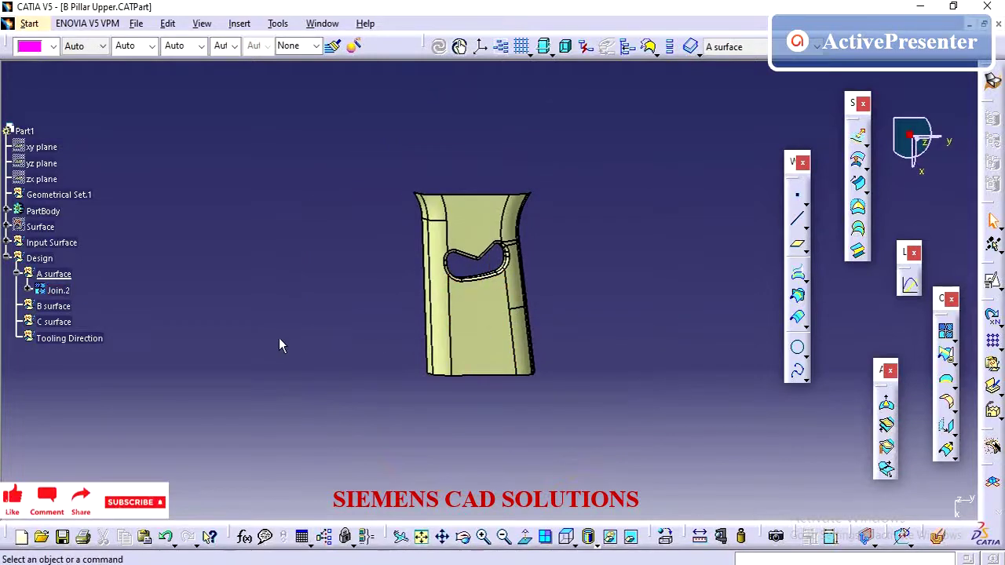
Join Join.2 into a new Join.3 surface
click(945, 330)
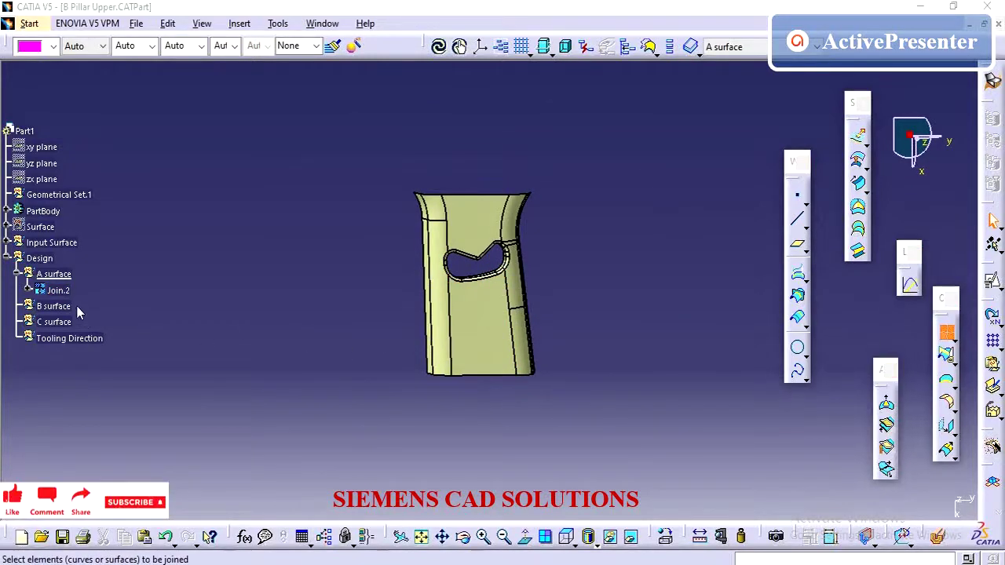
click(58, 290)
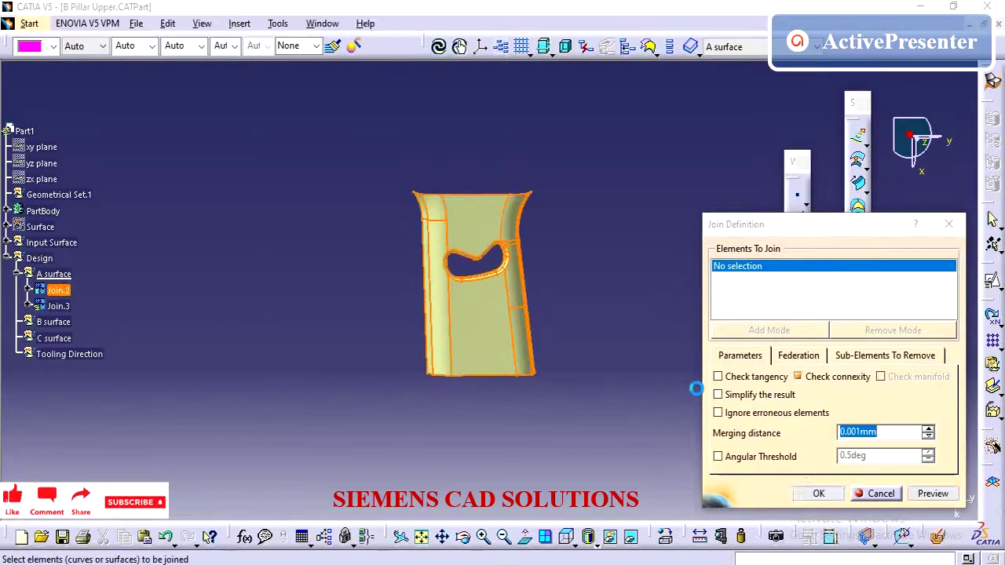
click(816, 493)
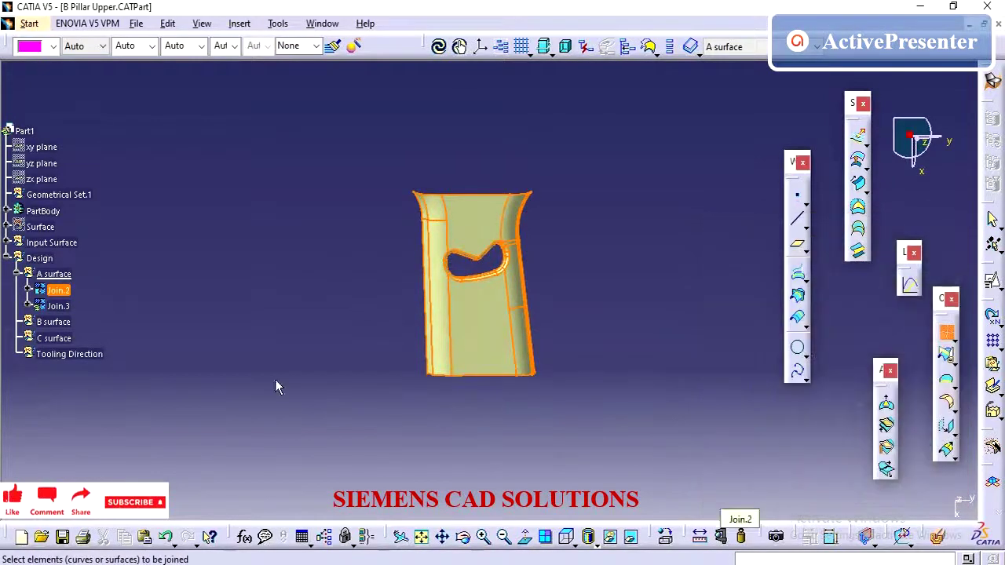
Rename Join.3 to 'A surface' through its Properties
right_click(61, 306)
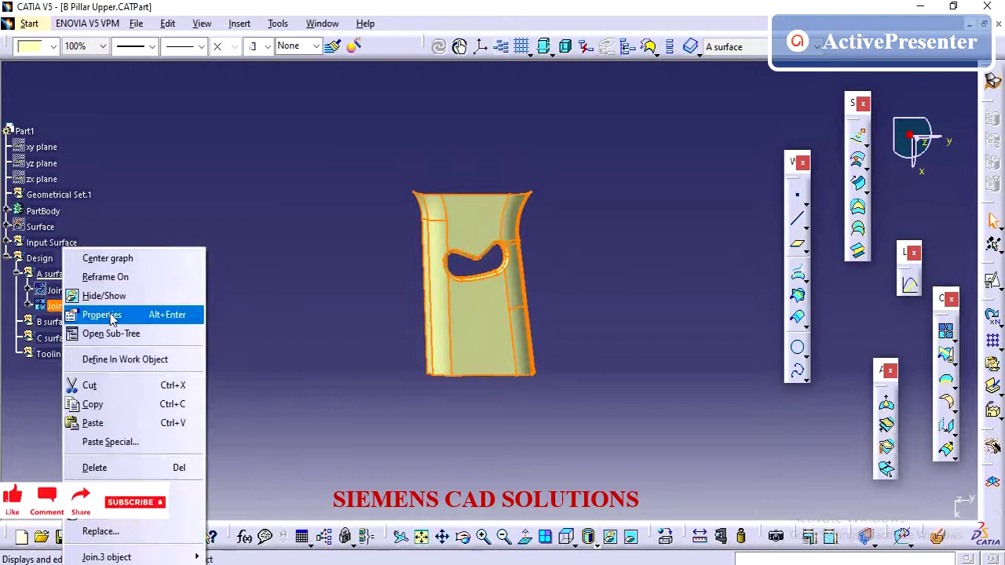
click(113, 317)
text(A surface)
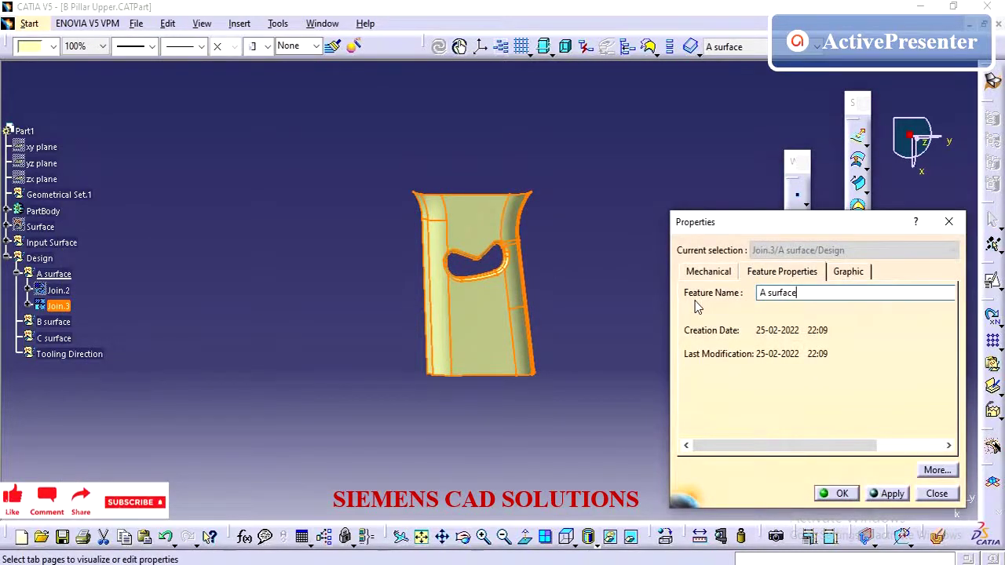
click(834, 493)
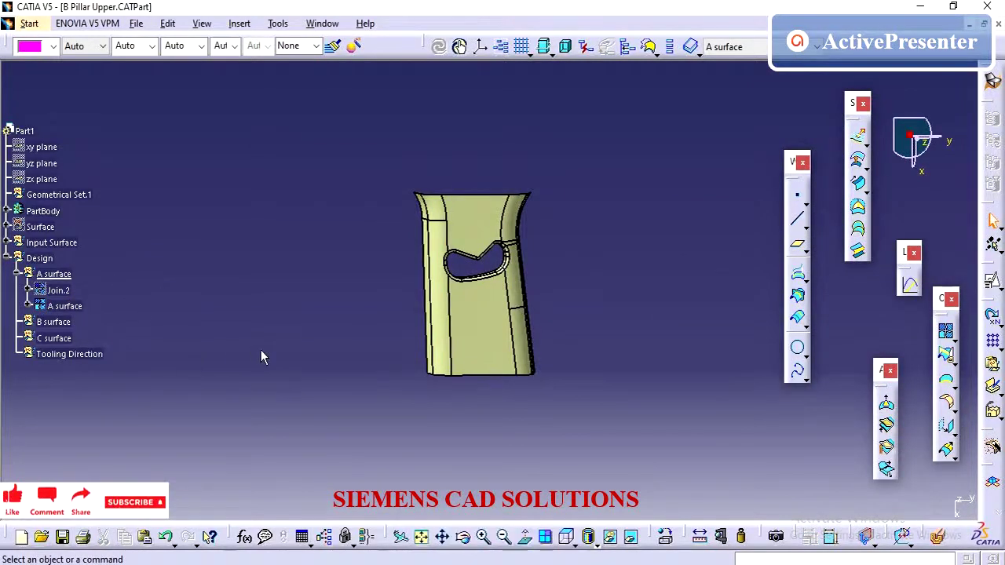
Measure A surface's inertia, keeping its centre-of-gravity point and inertia axis system
click(742, 539)
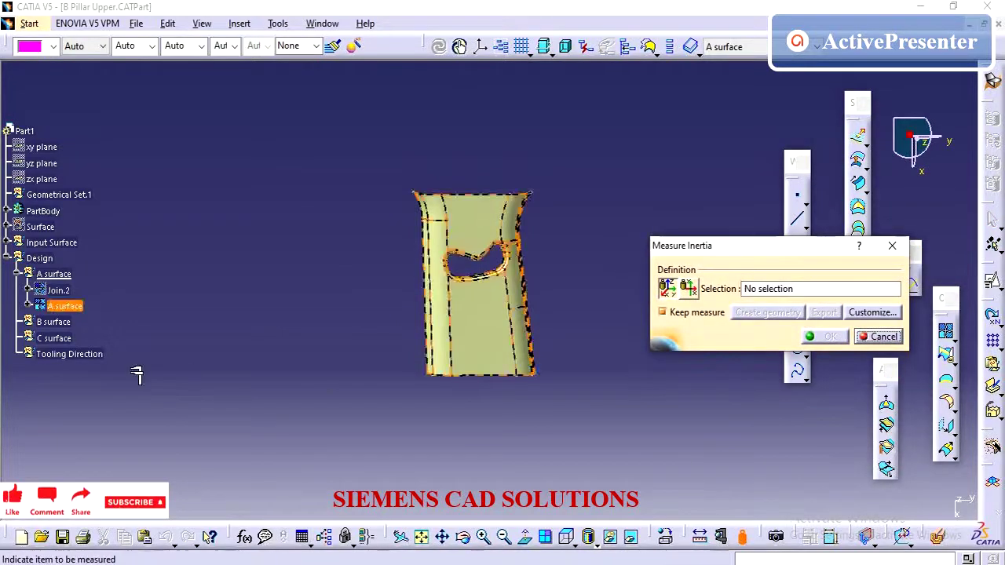
click(71, 306)
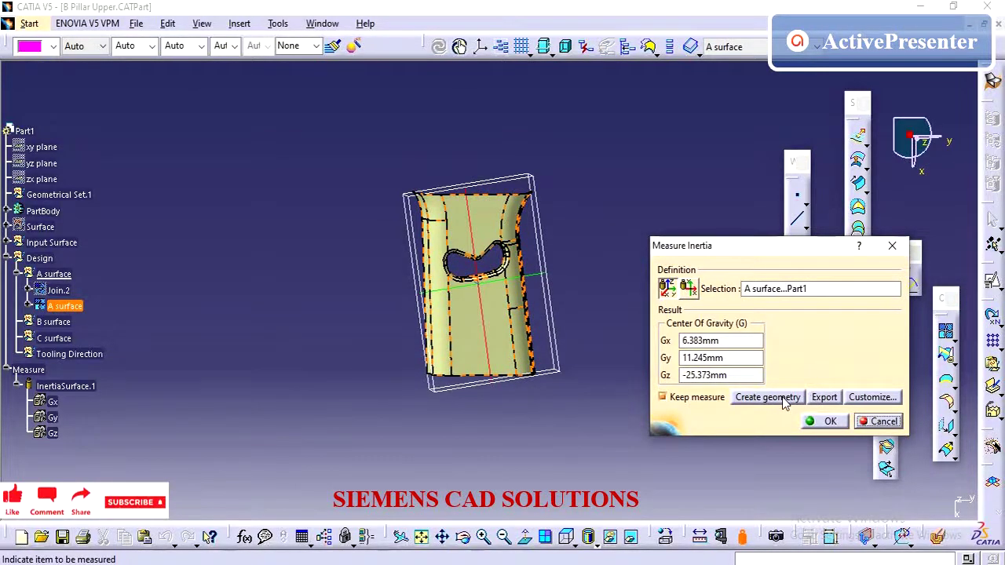
click(783, 401)
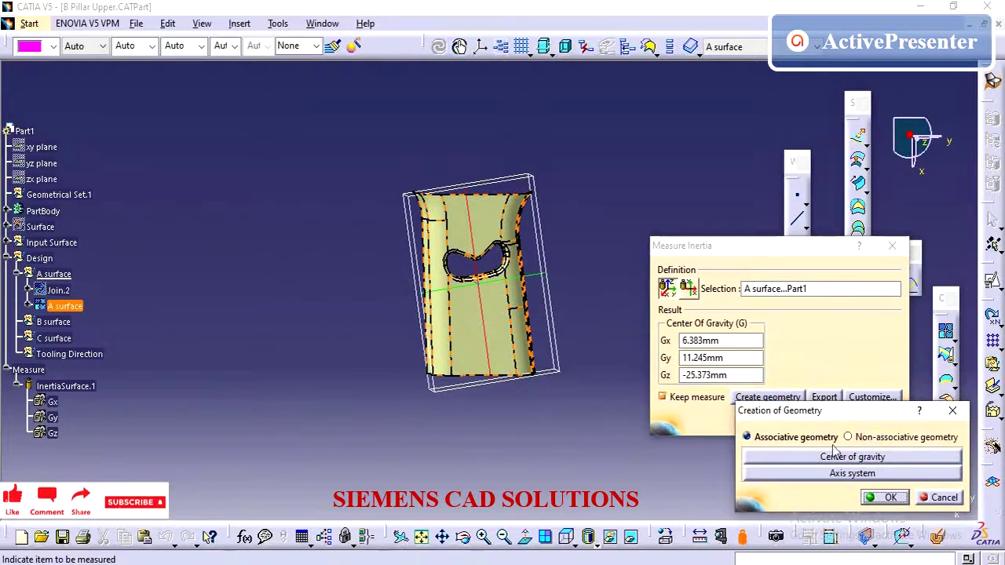
click(853, 459)
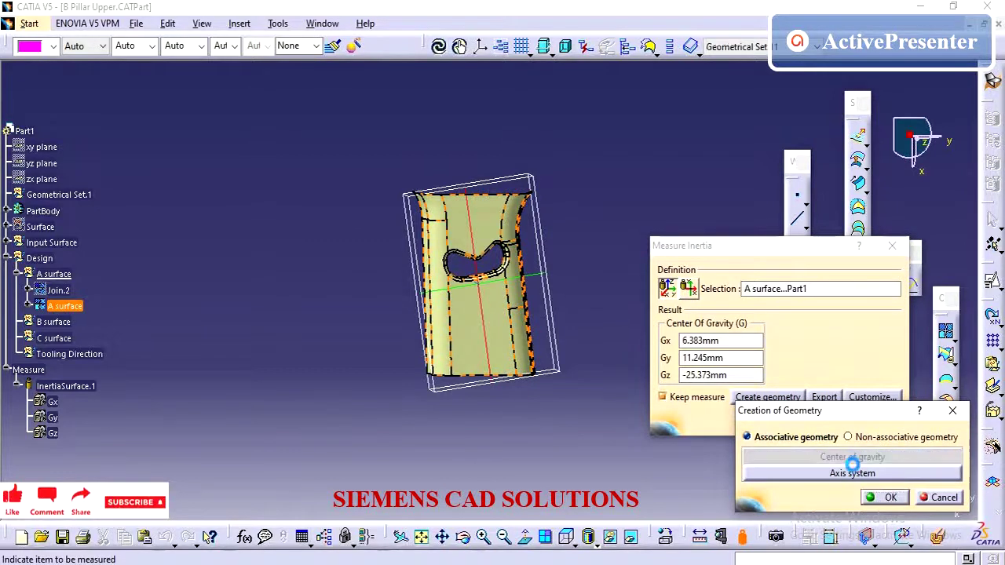
click(854, 476)
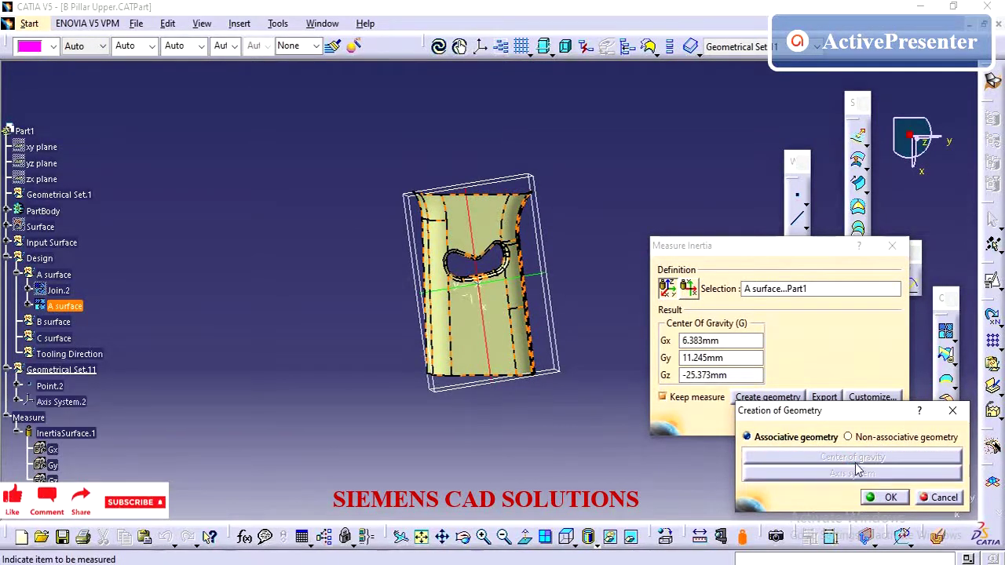
click(891, 497)
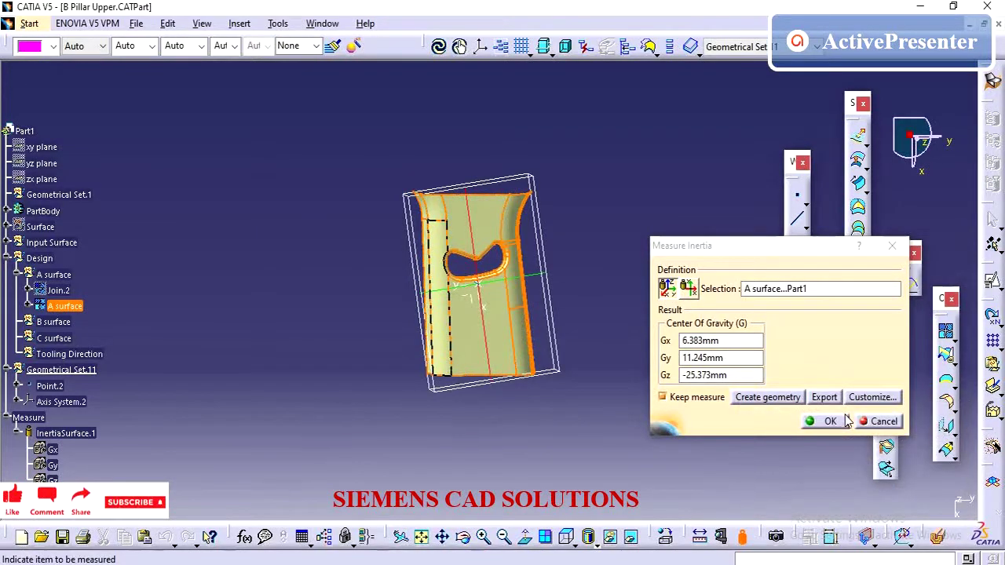
click(831, 424)
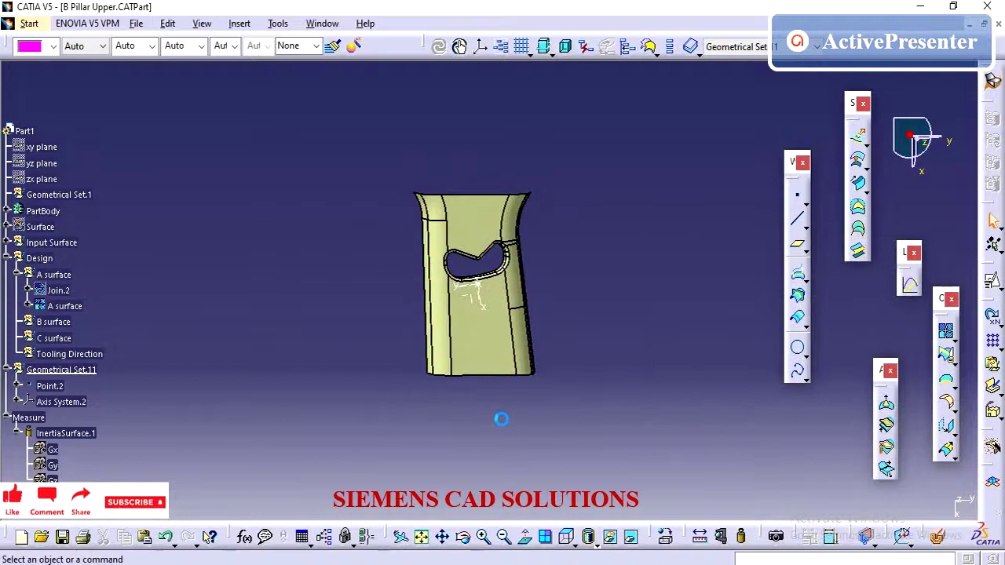
click(66, 370)
middle_drag(574, 418, 628, 270)
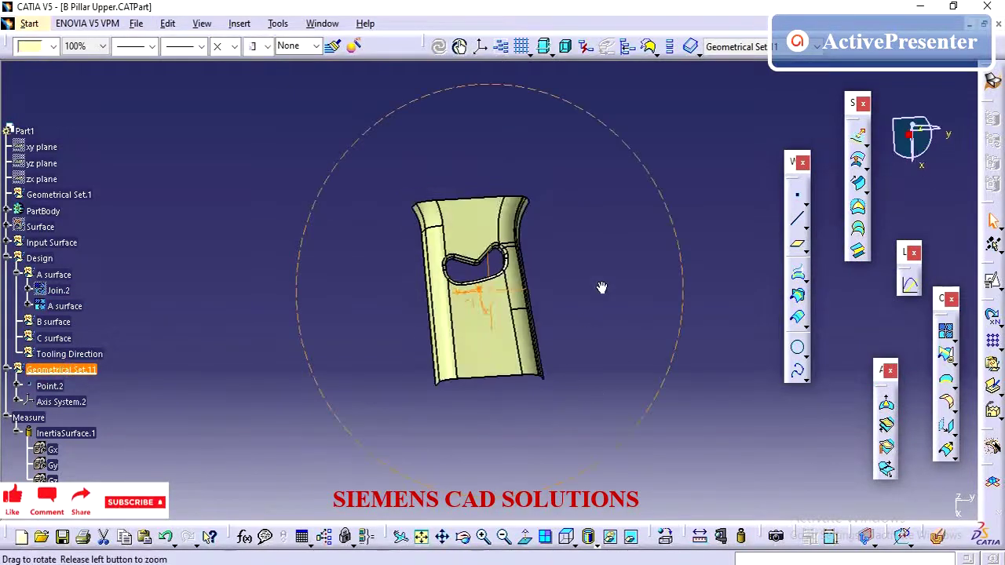
Create an axis system under the Axis Systems node with its origin at Point.2
click(628, 270)
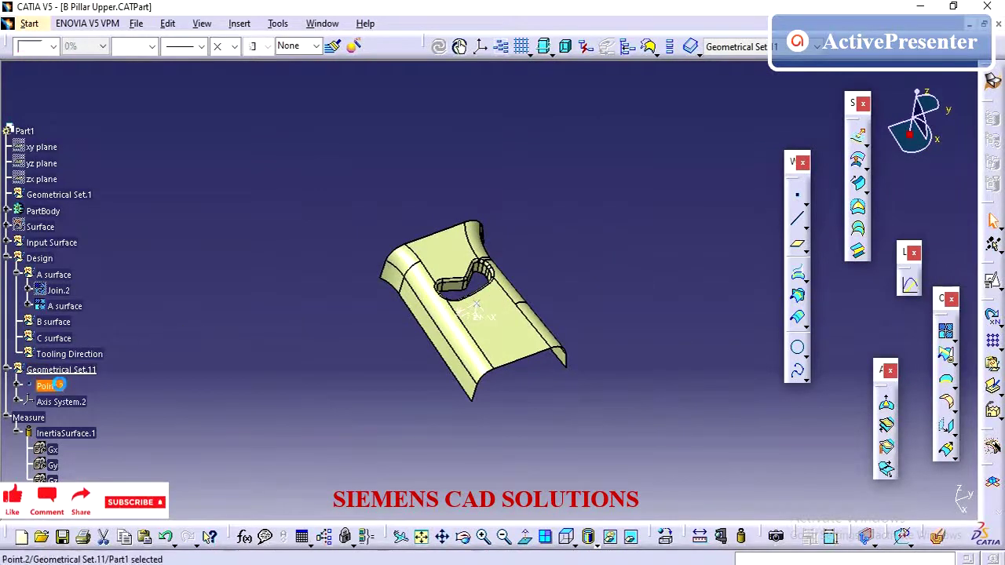
middle_drag(422, 365, 411, 323)
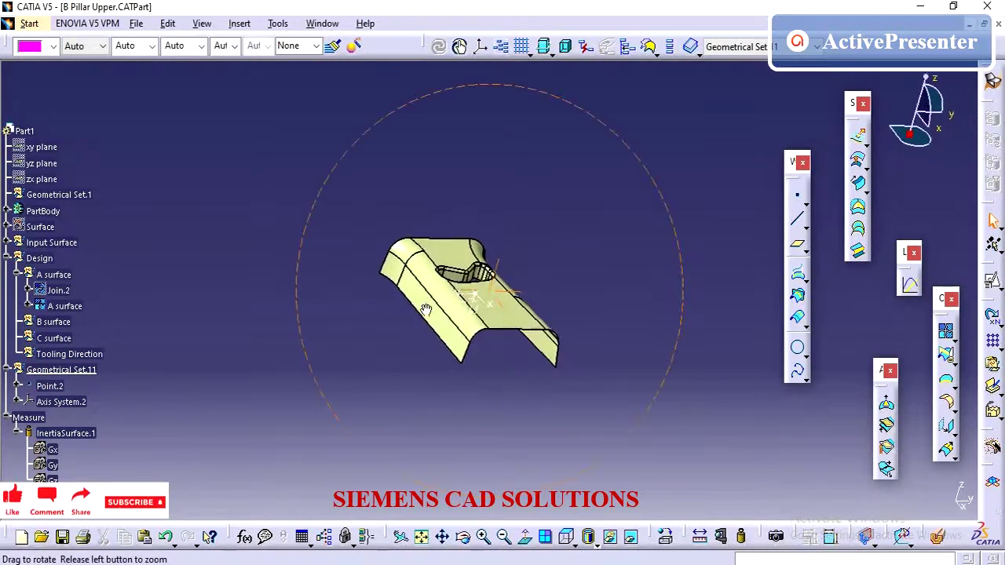
click(241, 23)
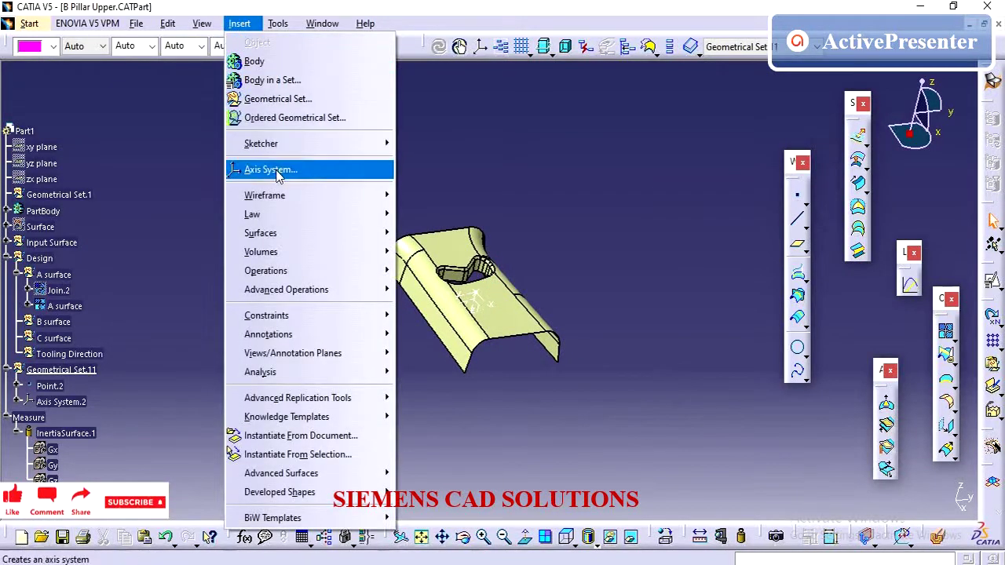
click(283, 170)
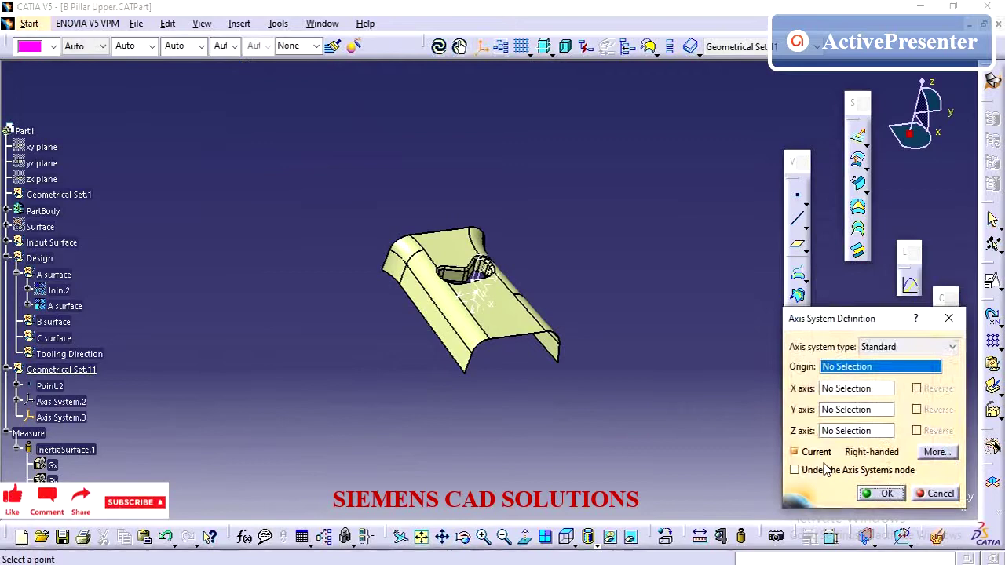
click(816, 469)
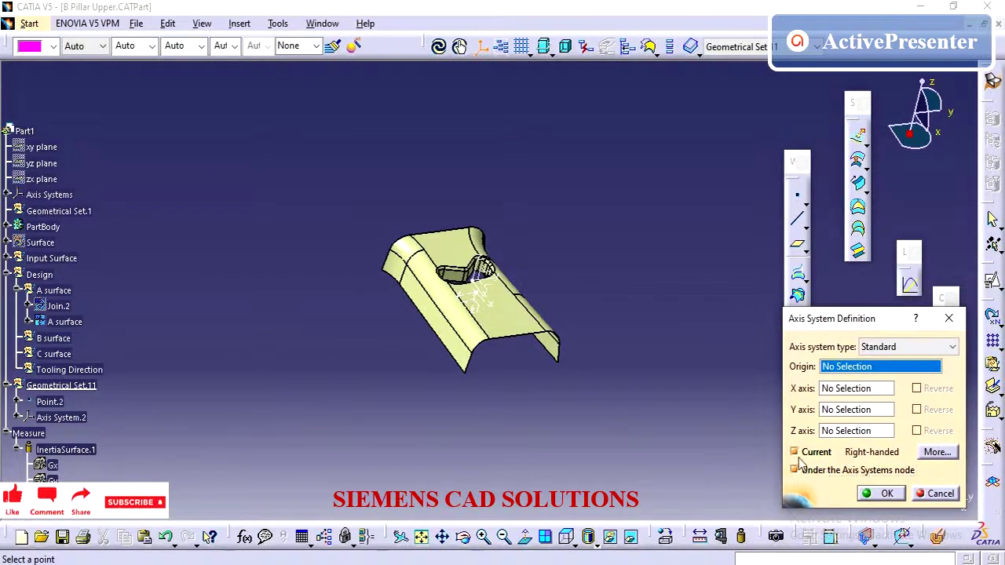
click(66, 402)
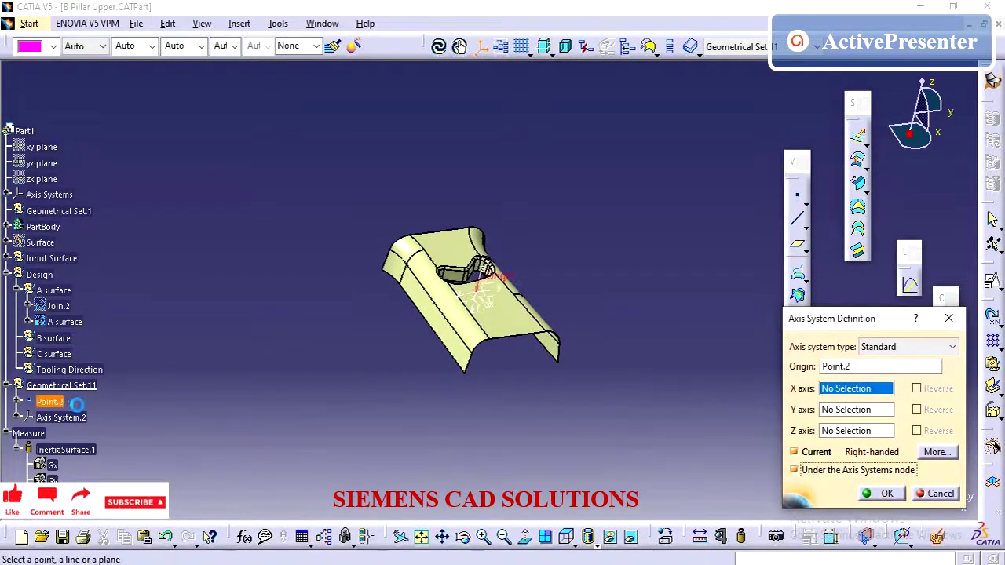
middle_drag(545, 387, 496, 384)
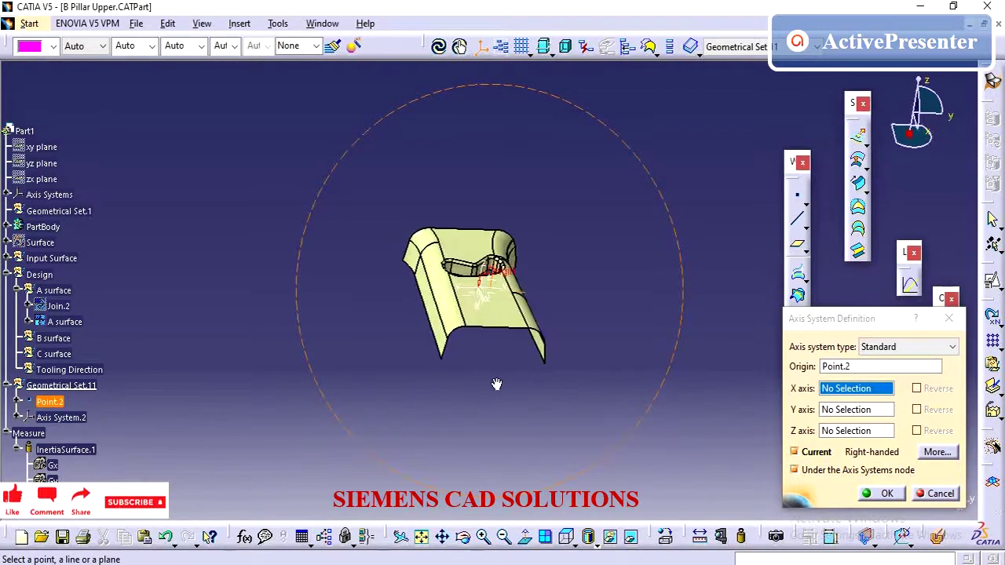
click(871, 494)
Hide Axis System.2
right_click(61, 417)
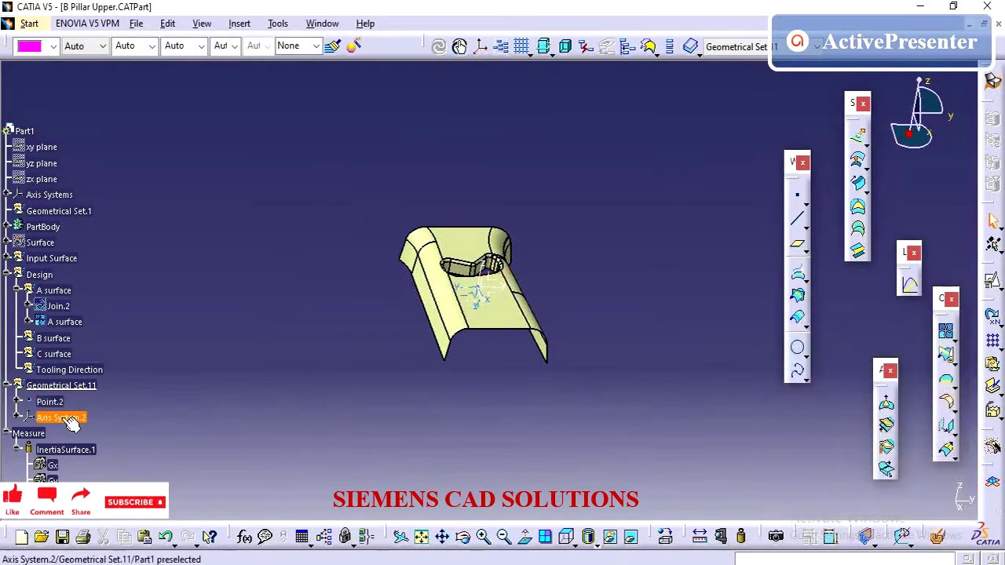
click(157, 145)
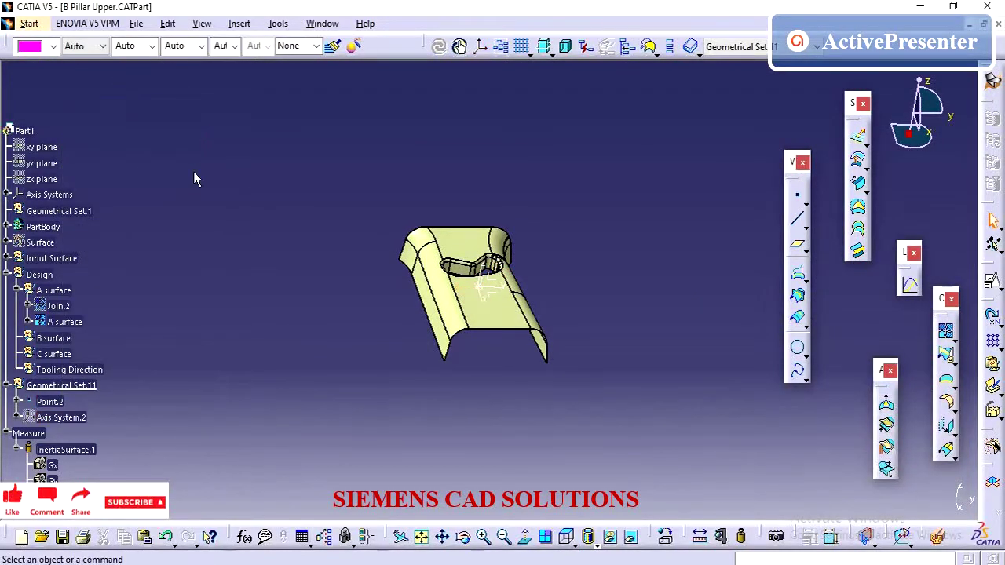
middle_drag(259, 335, 303, 375)
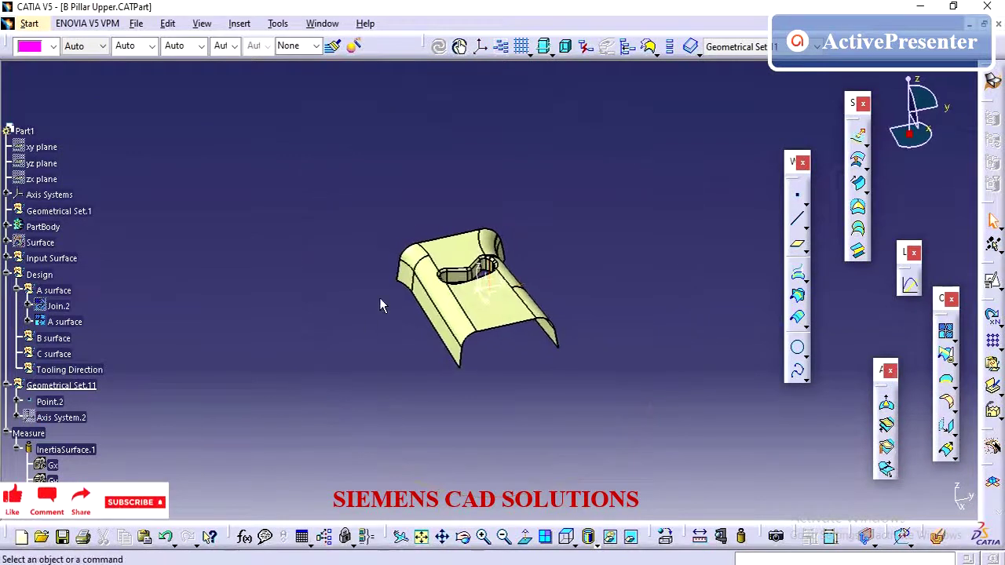
Select Point.2 and Axis System.2 in the specification tree
middle_drag(455, 241, 467, 272)
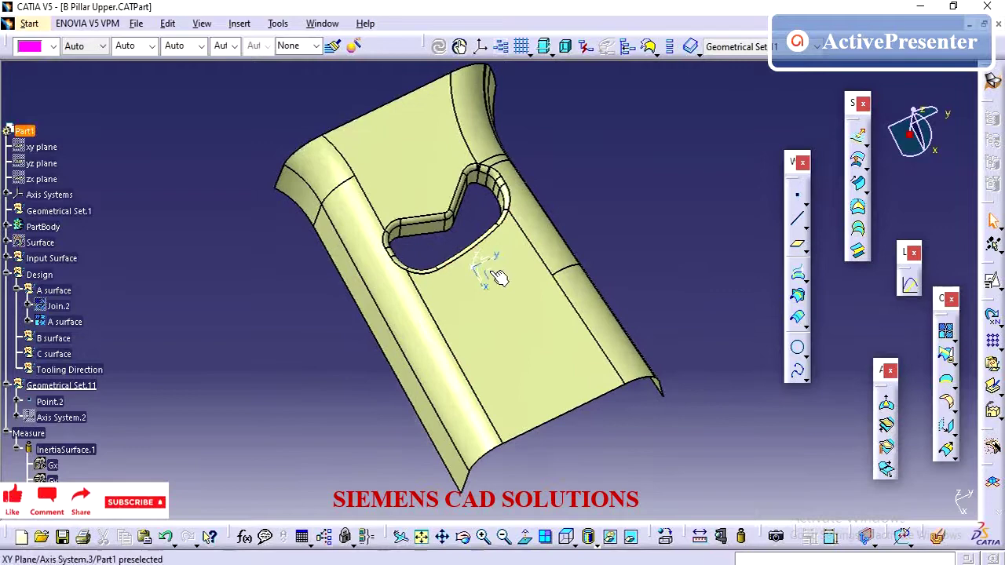
scroll(222, 279, down, 1)
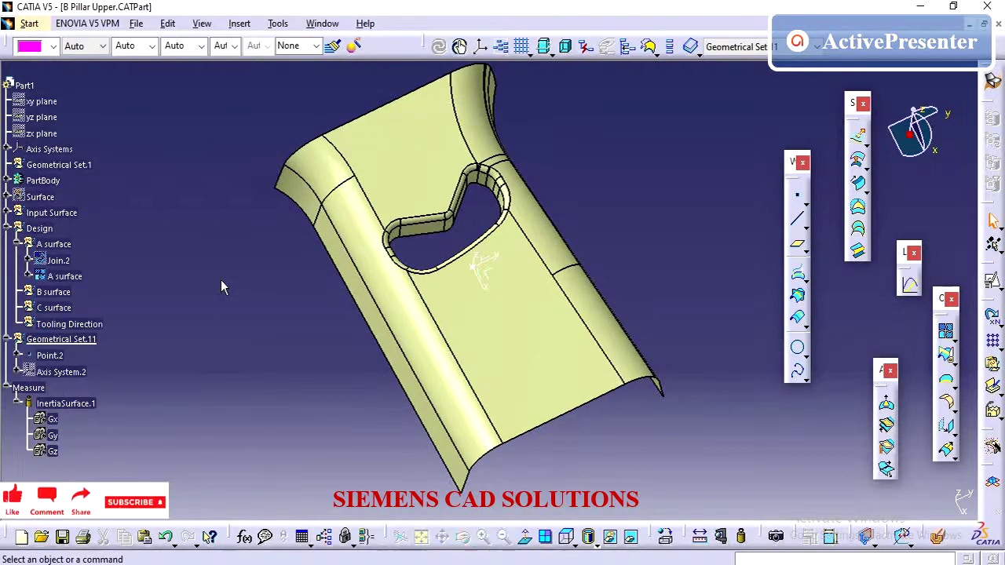
click(55, 322)
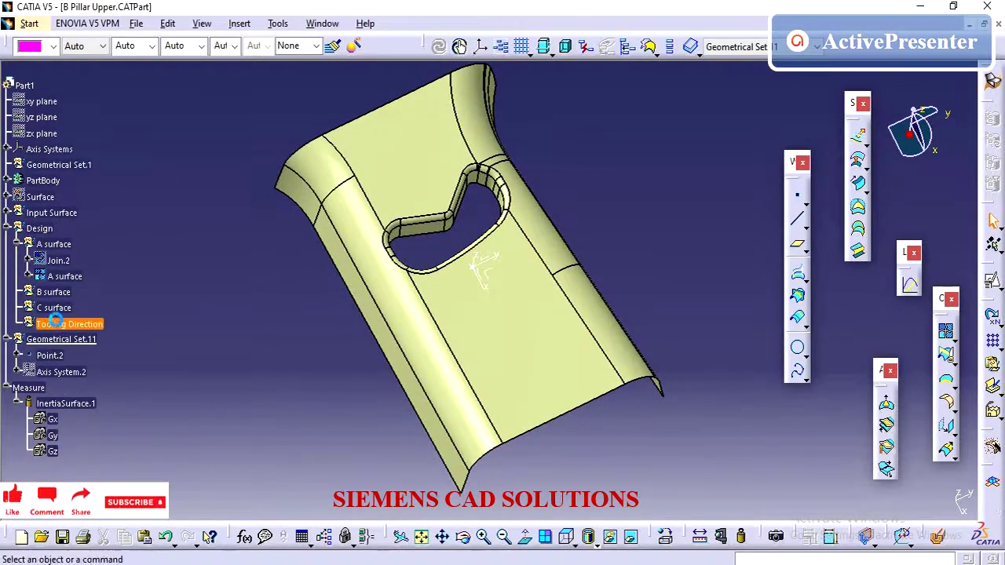
right_click(55, 322)
click(33, 359)
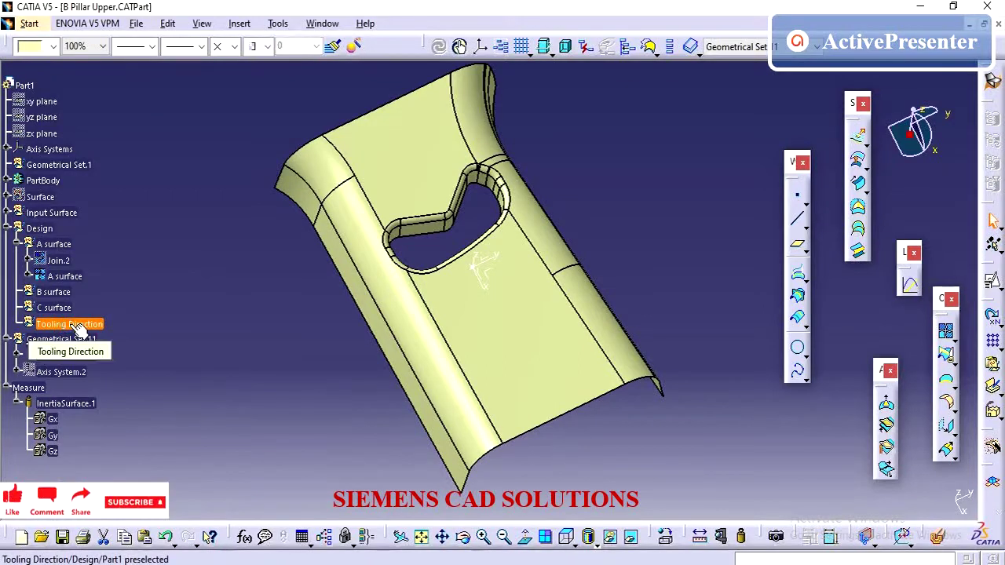
right_click(93, 325)
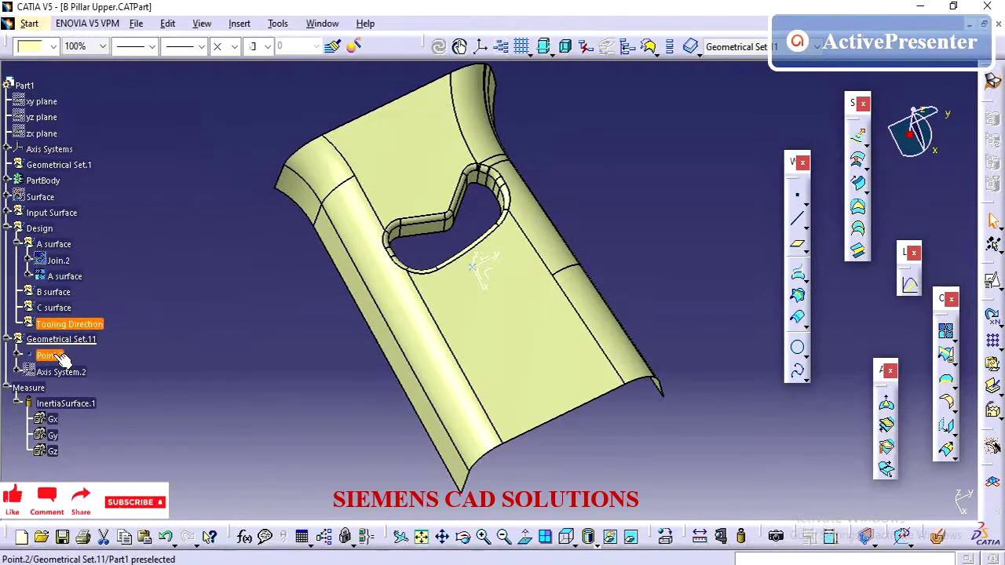
click(63, 360)
ctrl+click(71, 379)
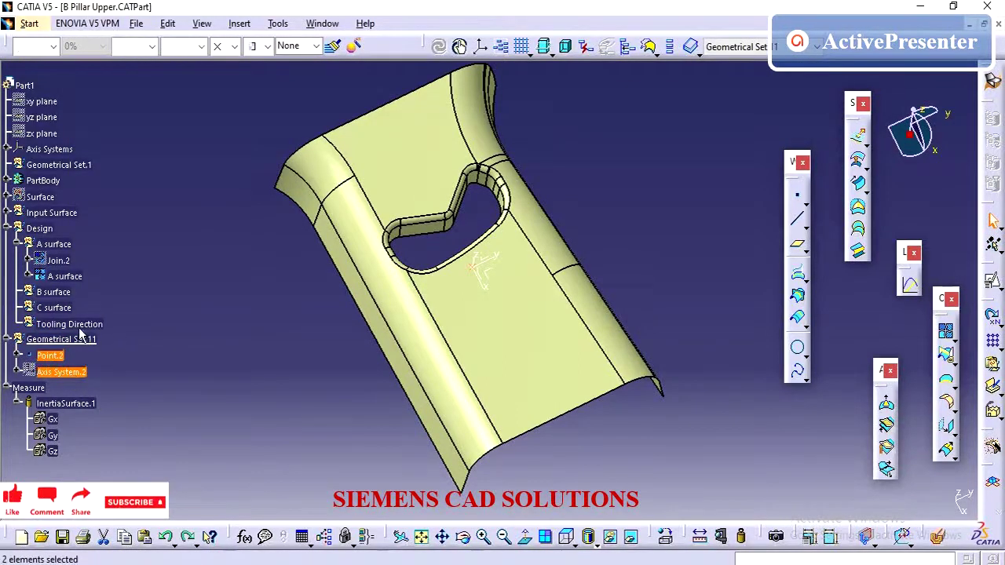
Move both elements last into the Tooling Direction set via Change Geometrical Set
right_click(57, 359)
mouse_move(106, 342)
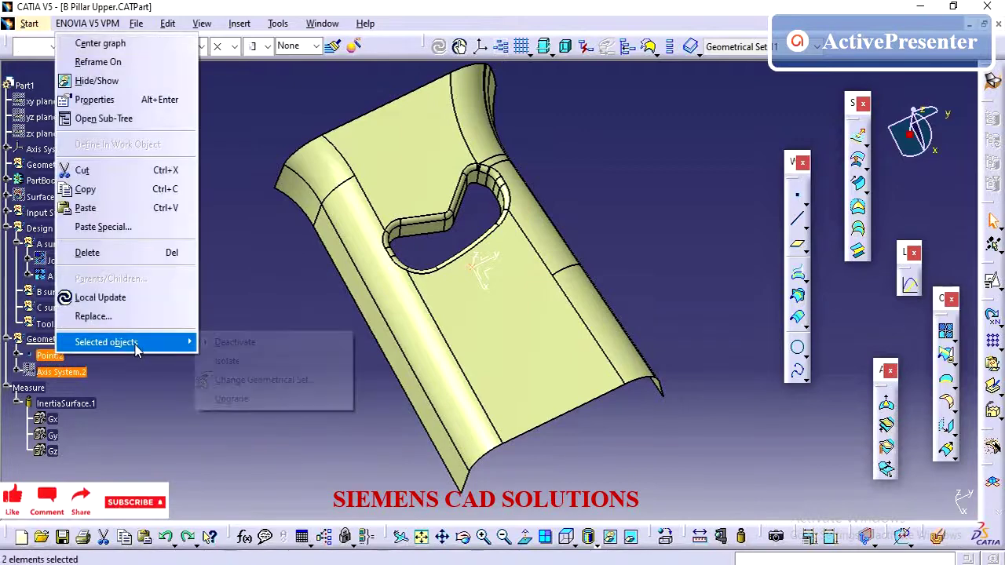
click(279, 379)
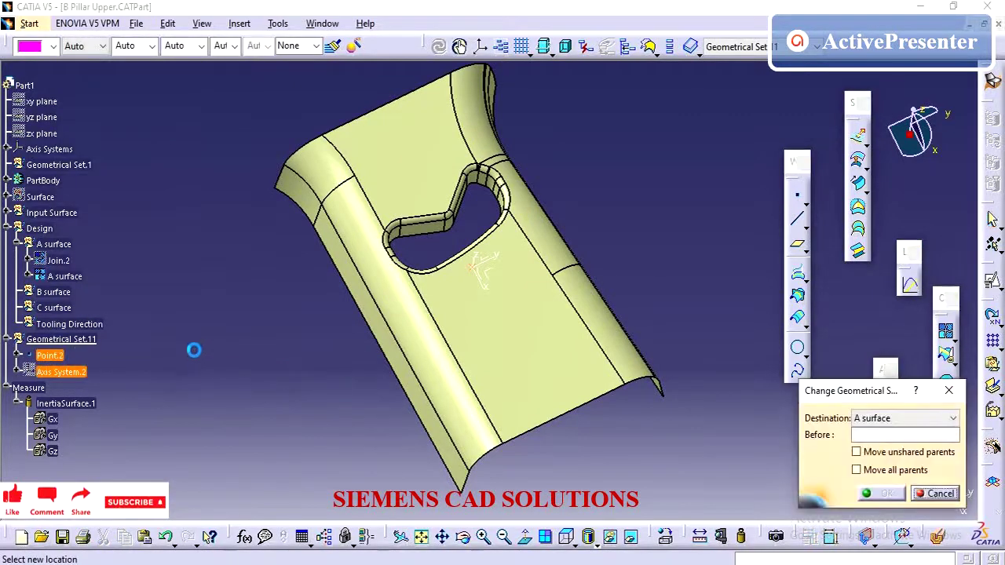
click(877, 416)
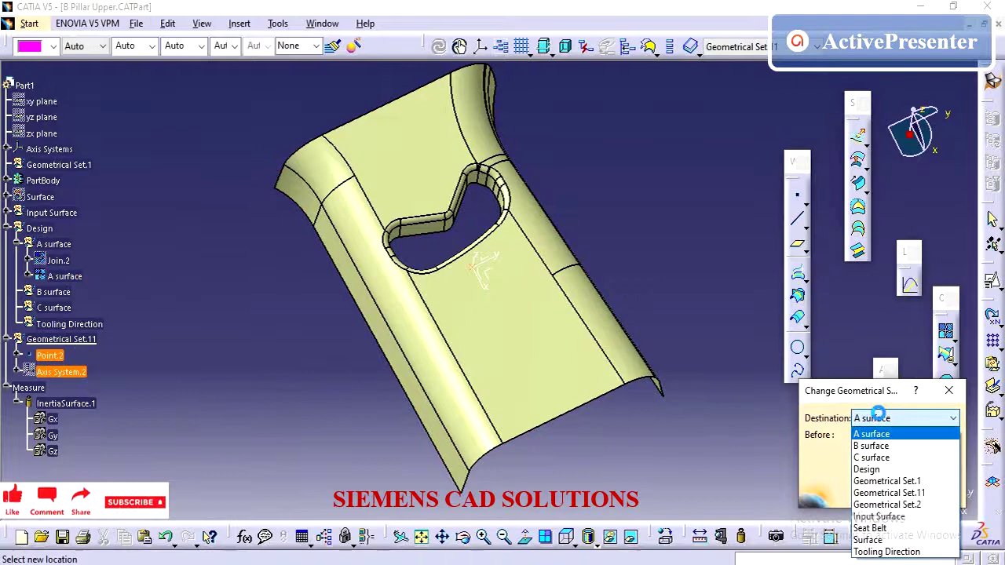
click(872, 429)
click(68, 329)
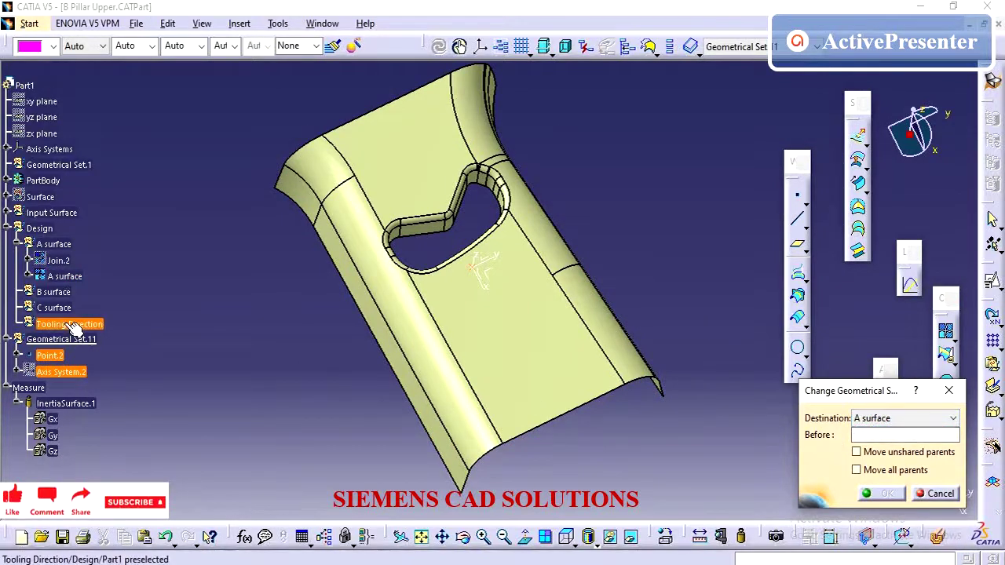
click(592, 329)
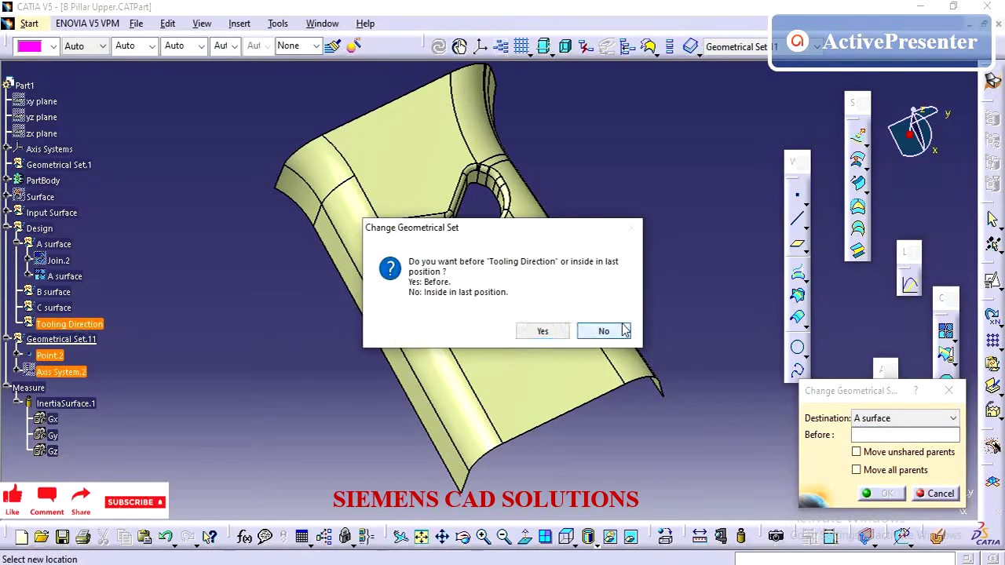
click(879, 494)
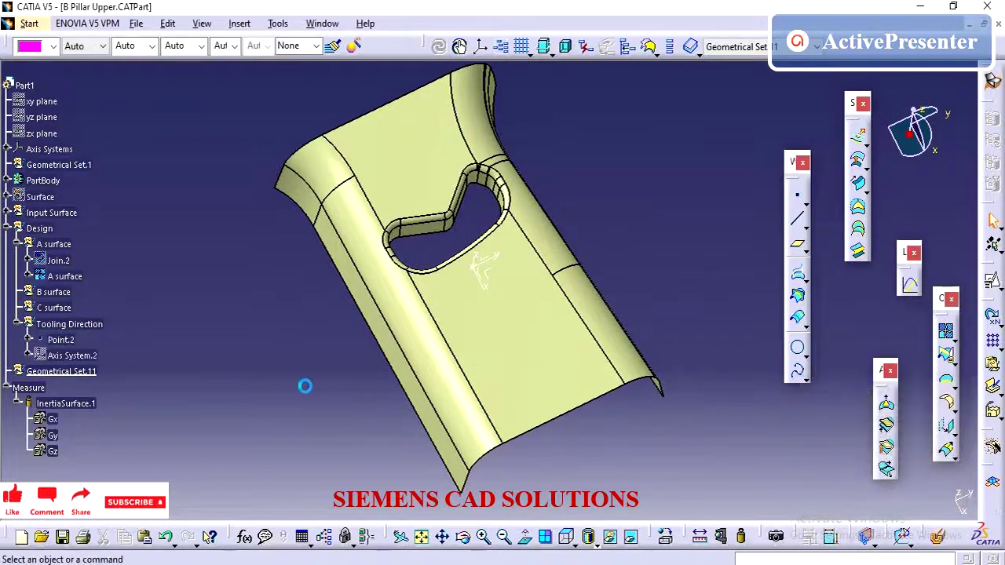
Set up an Angle/Normal-to-curve line through Point.2, referencing the Z axis on the YZ plane
click(61, 339)
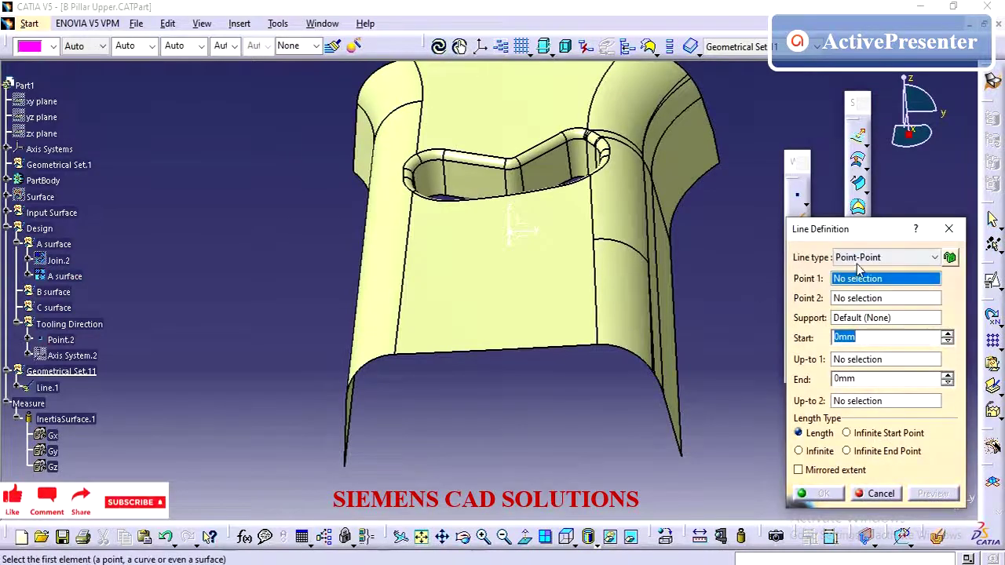
click(895, 258)
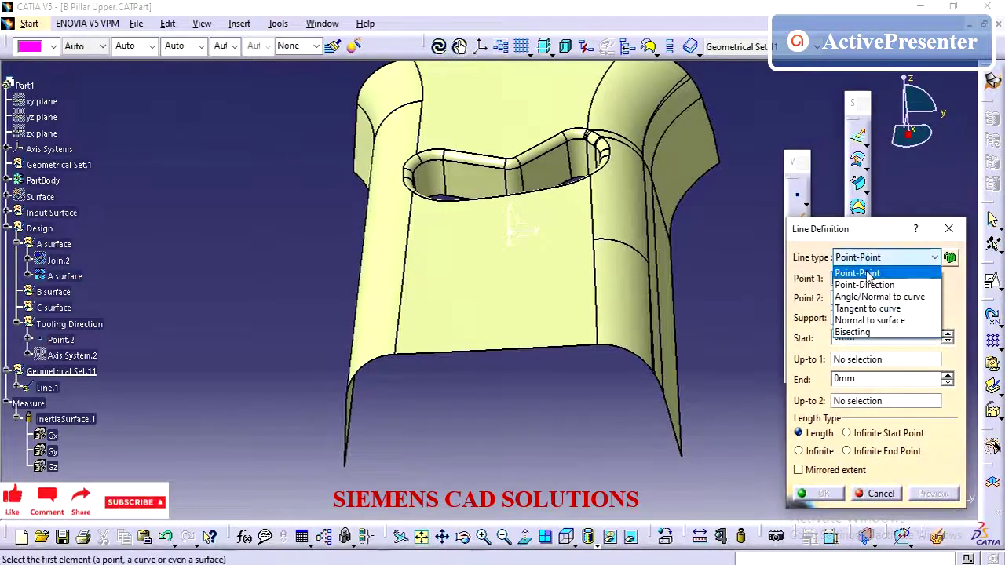
click(874, 299)
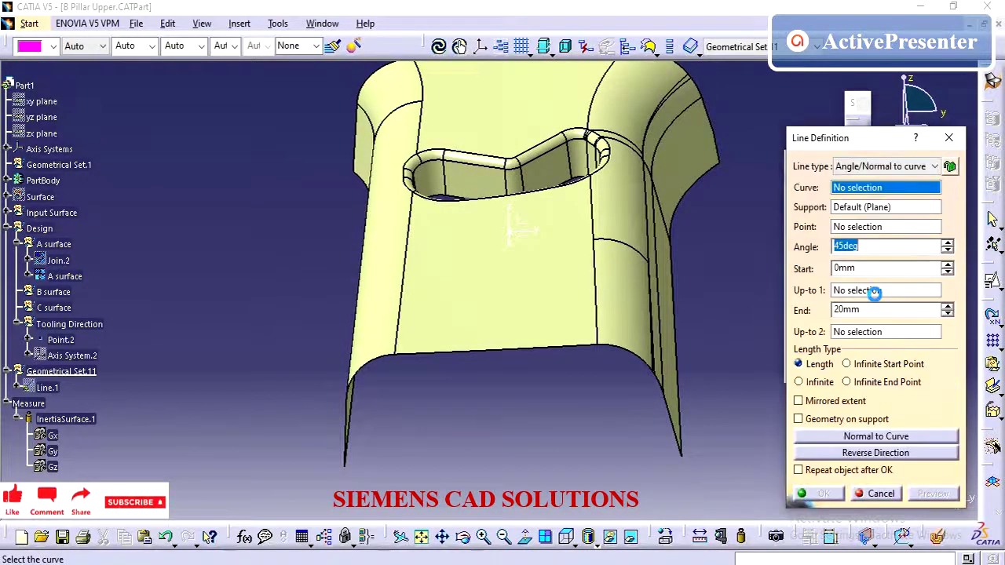
middle_drag(572, 242, 551, 205)
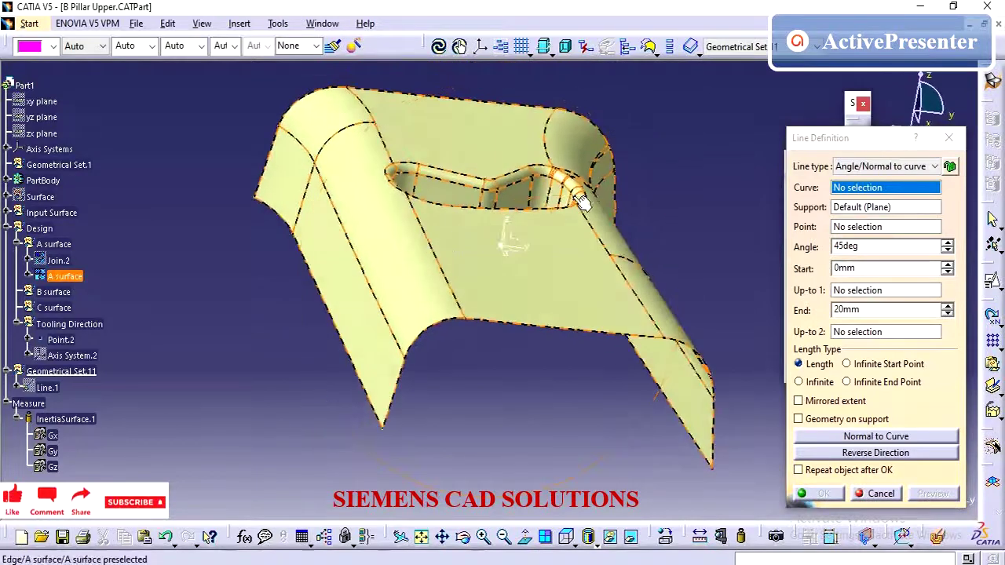
click(510, 228)
click(856, 207)
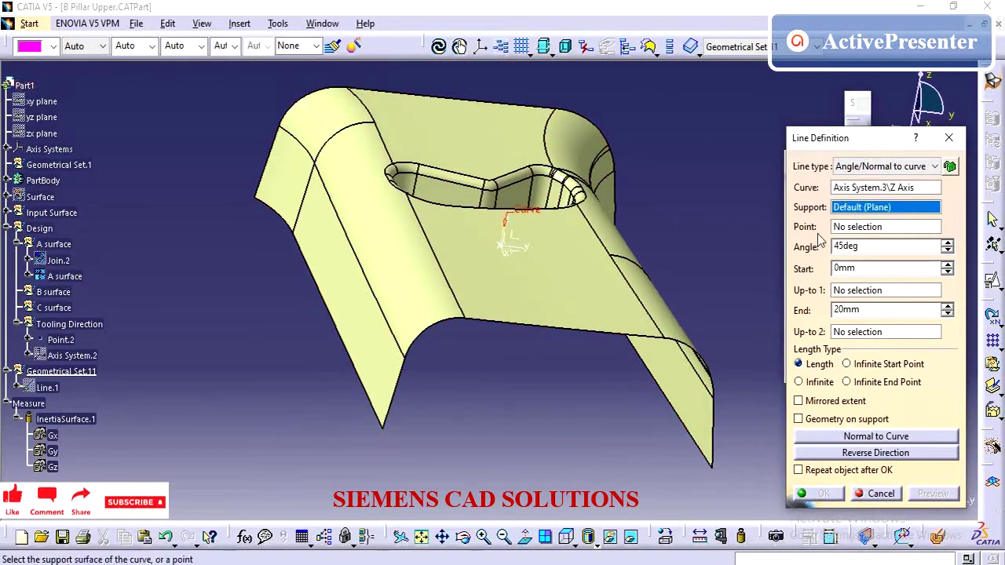
click(557, 246)
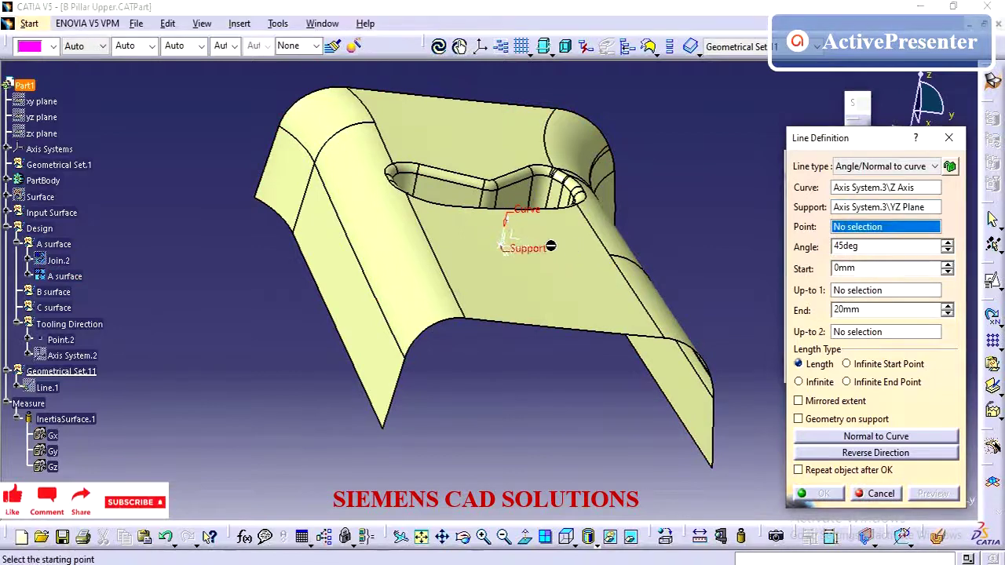
click(63, 339)
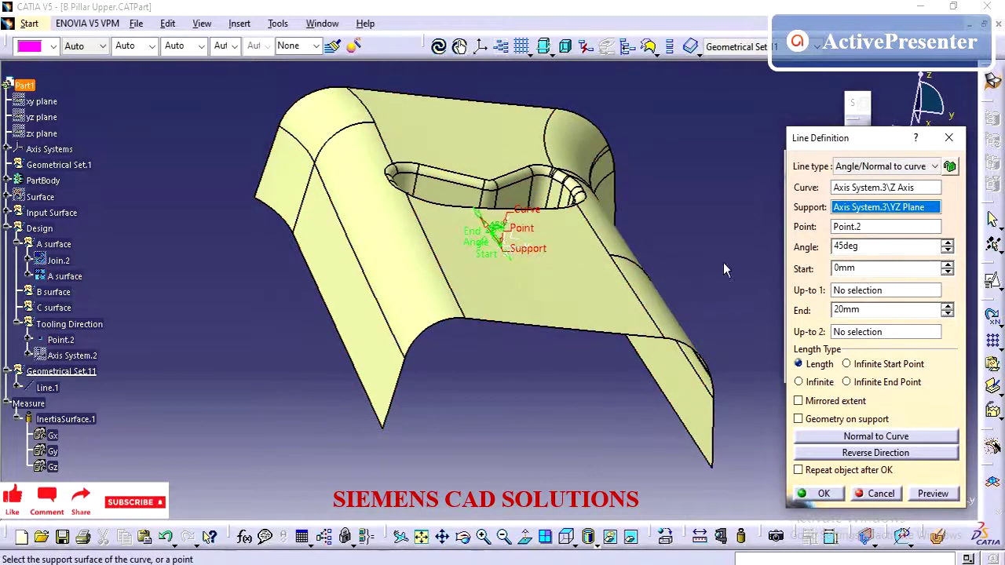
click(868, 454)
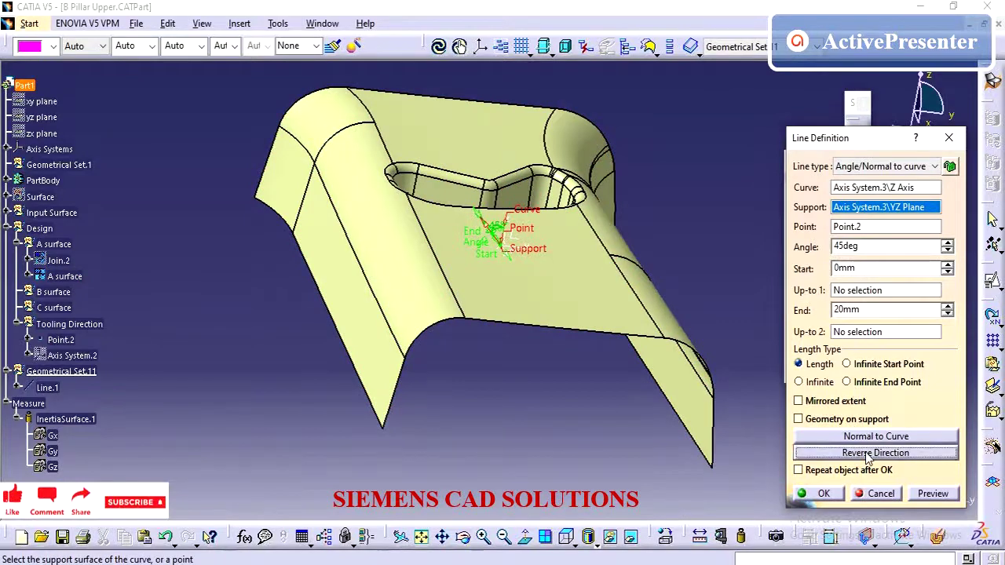
click(868, 454)
click(855, 442)
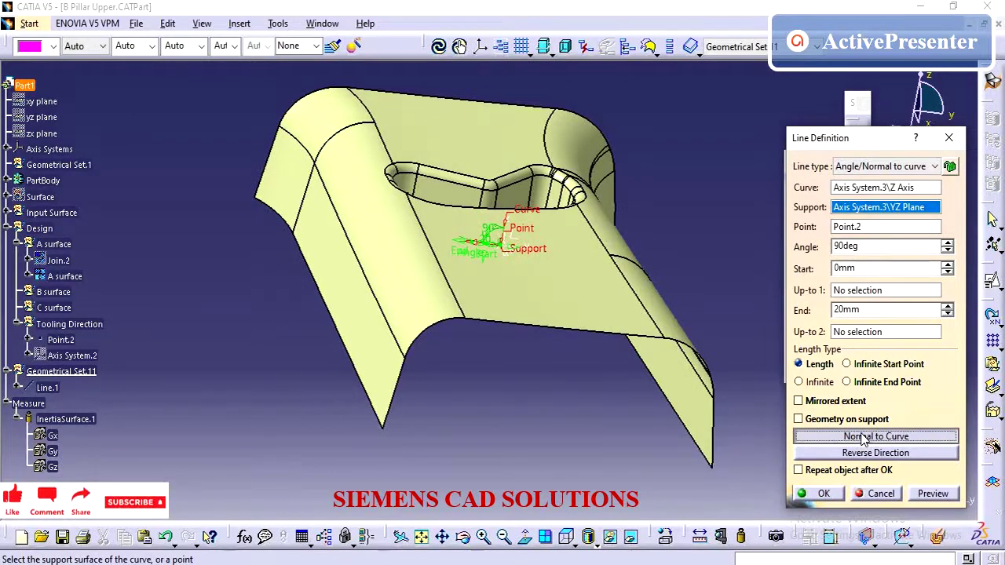
click(863, 440)
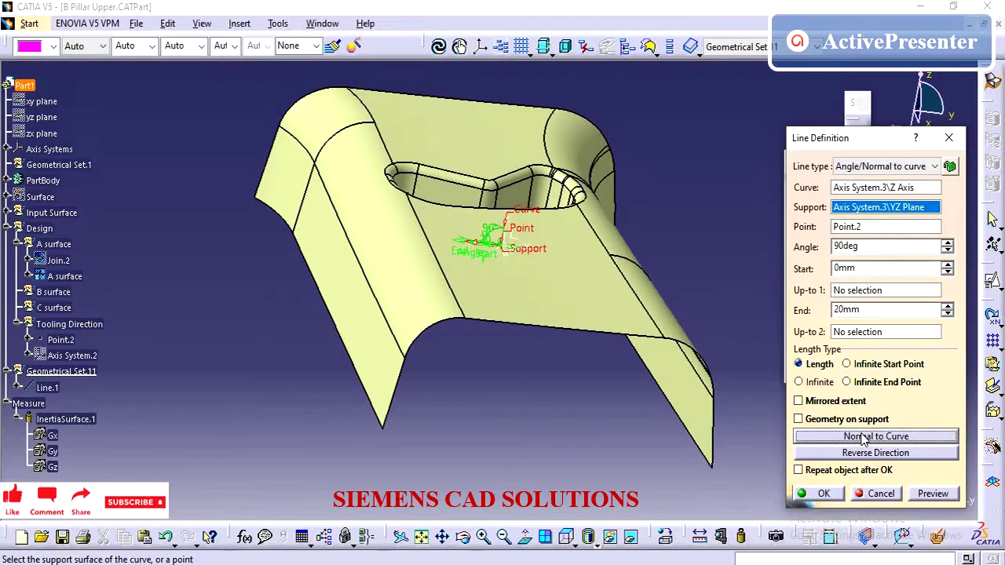
Give the line angle -45°, start -50 mm and end 50 mm, and create it
click(864, 246)
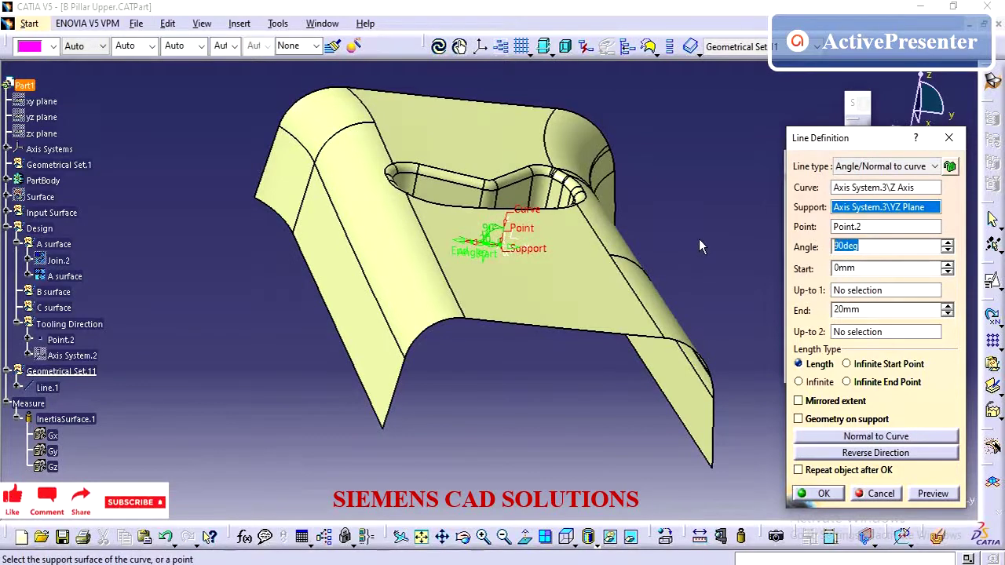
text(45)
click(893, 226)
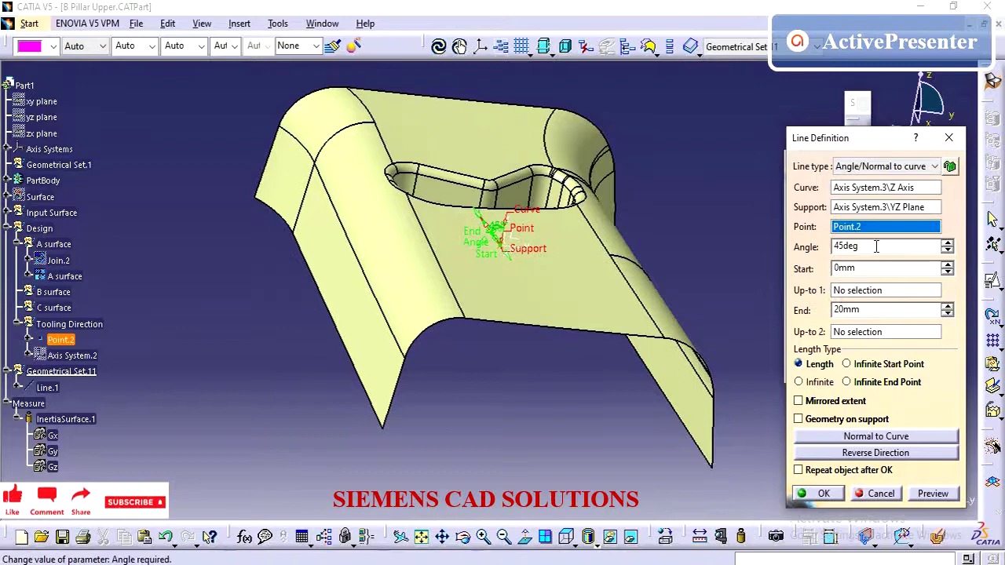
double_click(873, 270)
text(5)
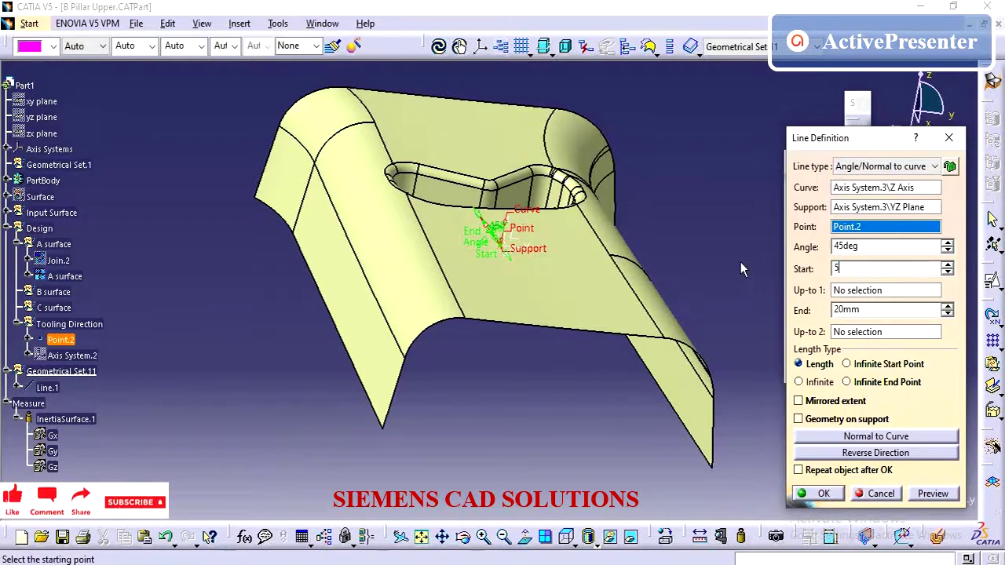
text(0)
click(864, 309)
double_click(880, 311)
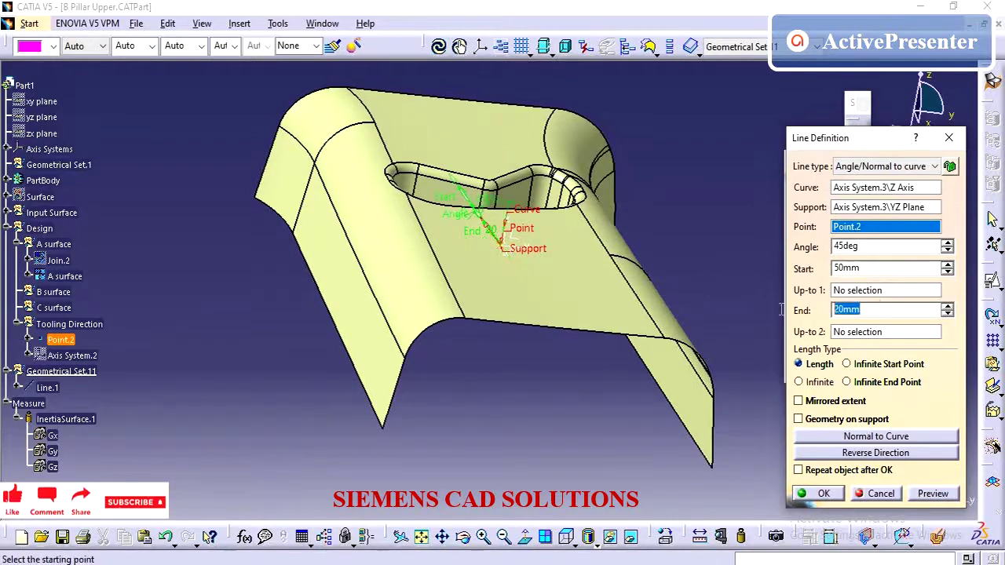
text(50)
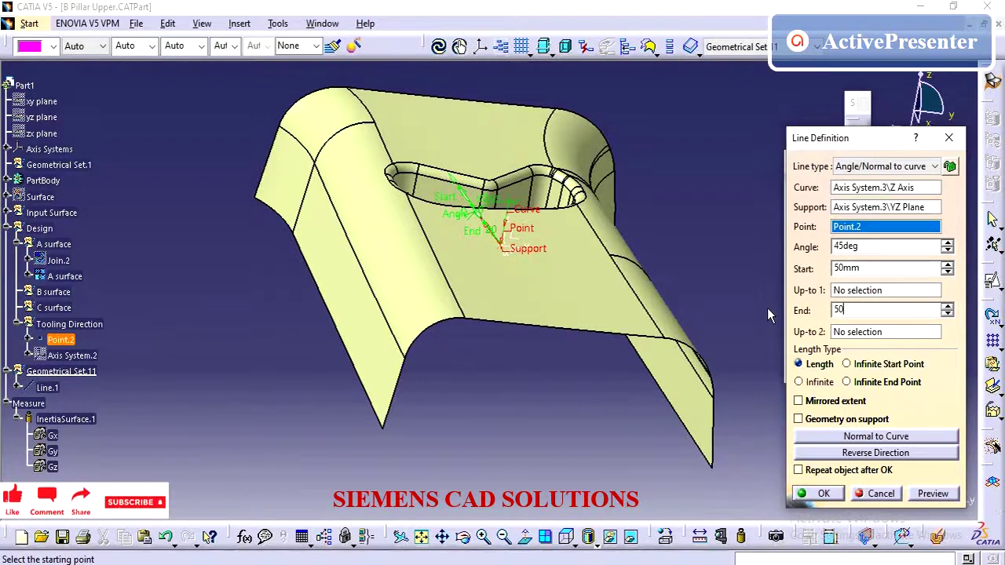
click(885, 271)
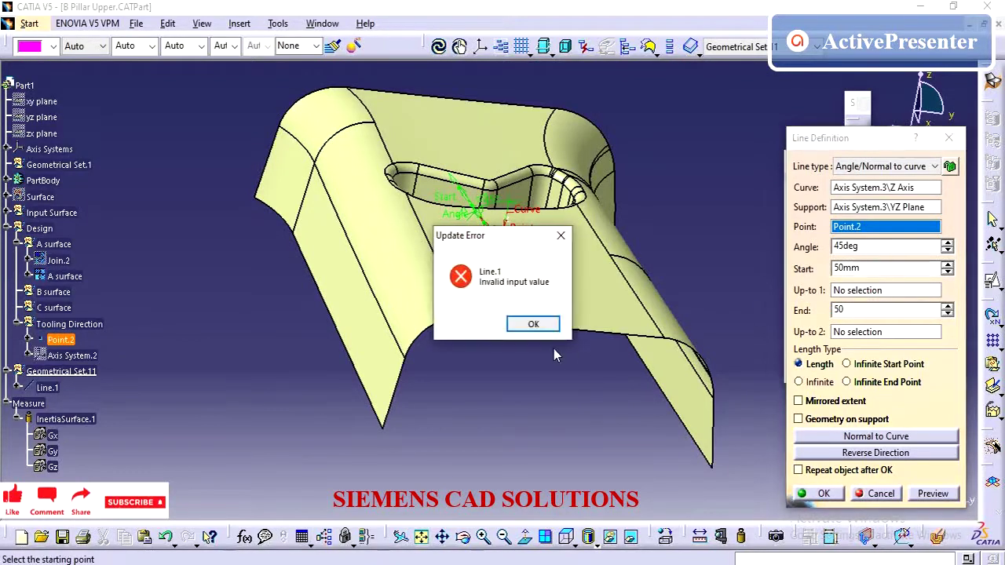
click(531, 322)
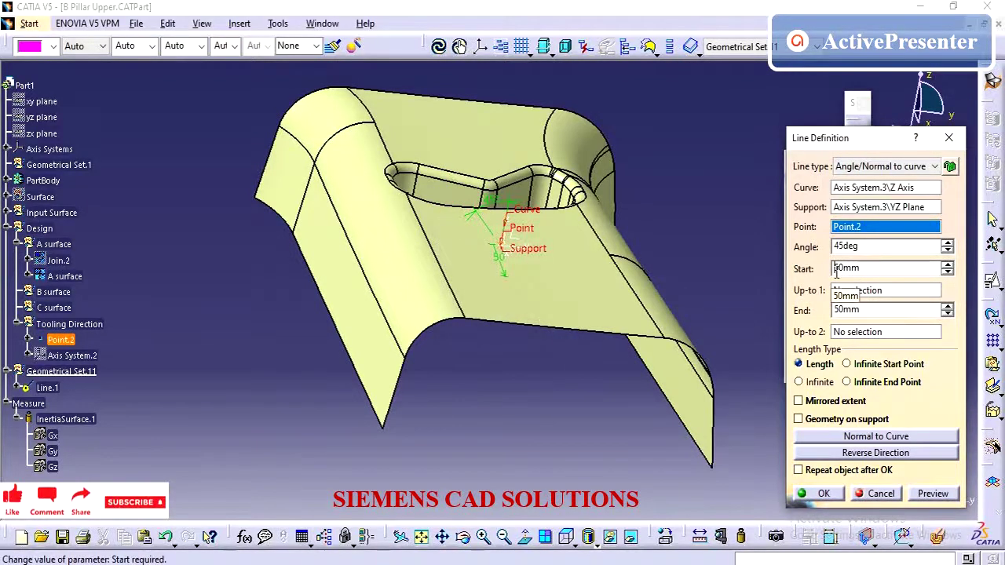
text(-)
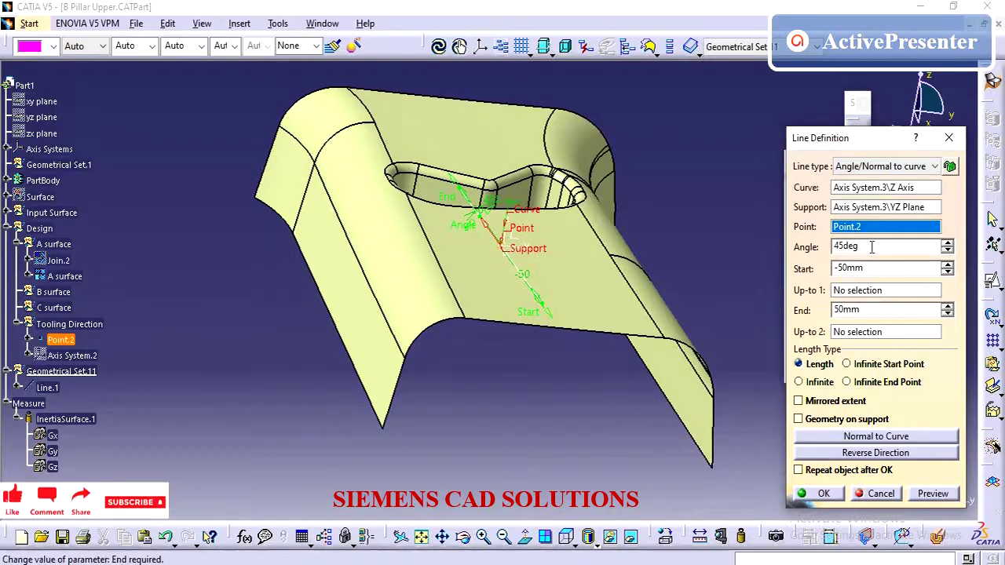
click(836, 267)
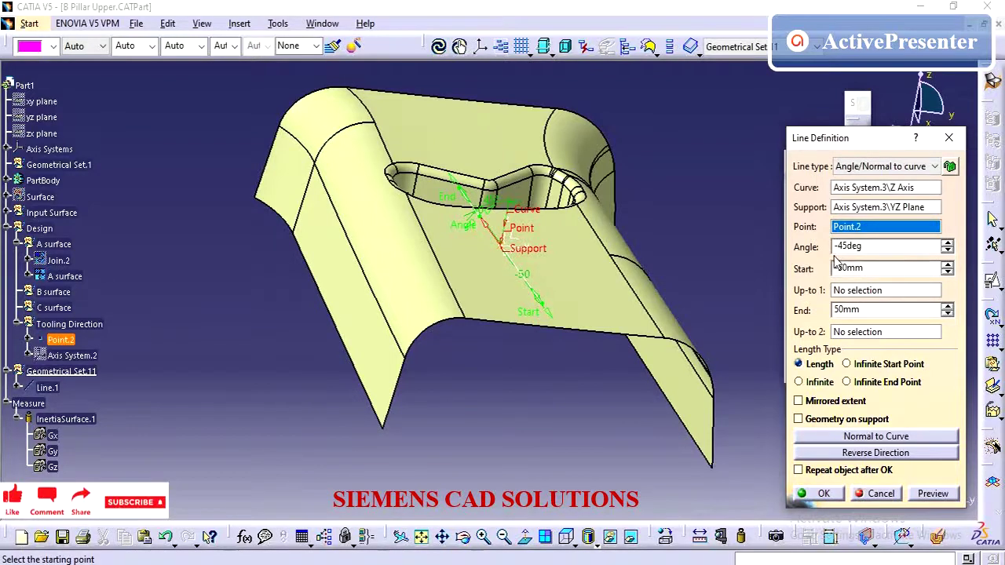
key(Return)
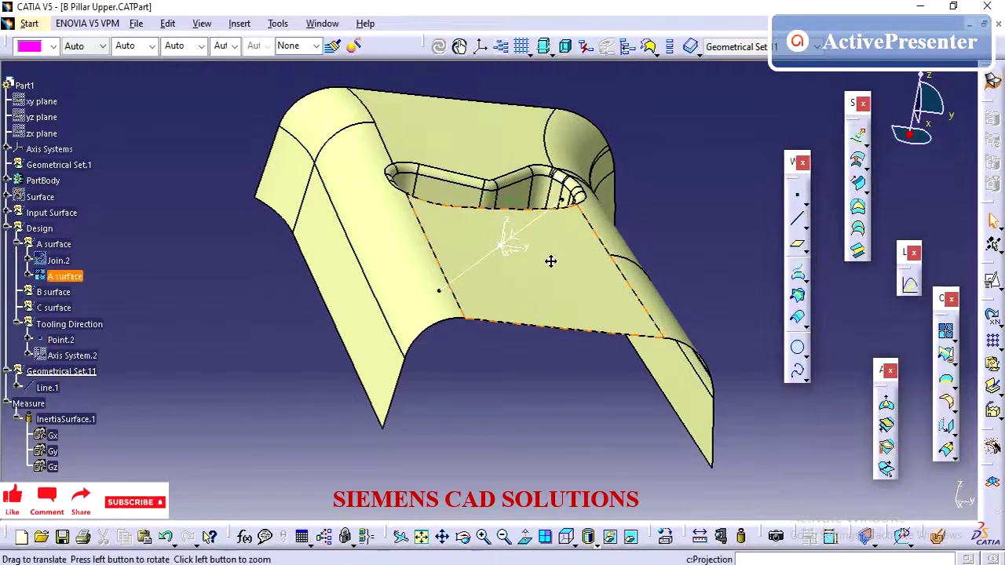
Orbit the part toward the slot and leave an extra toolbar floating
middle_drag(550, 261, 512, 314)
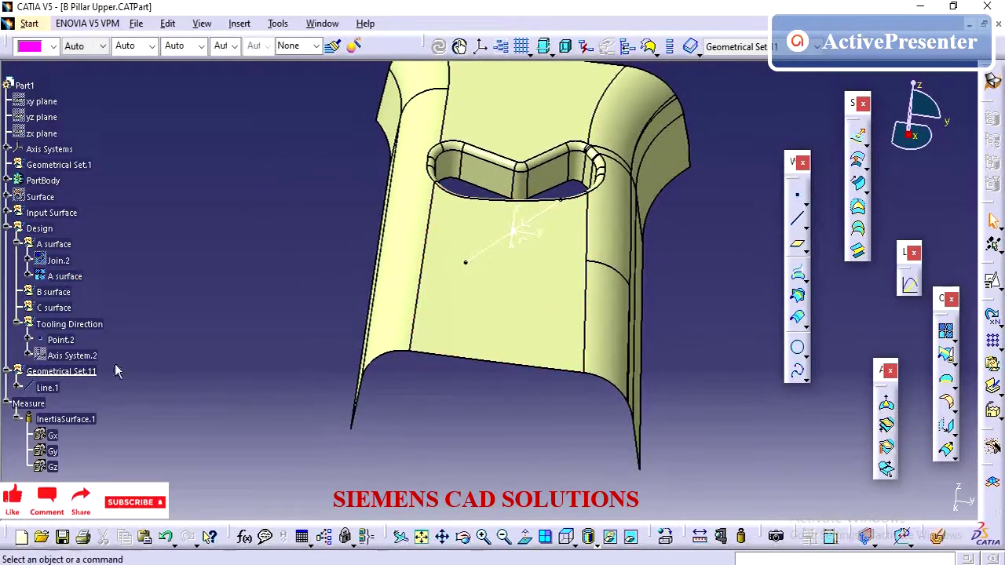
click(47, 387)
mouse_move(317, 359)
middle_down()
mouse_move(416, 390)
mouse_move(437, 385)
middle_up()
click(168, 388)
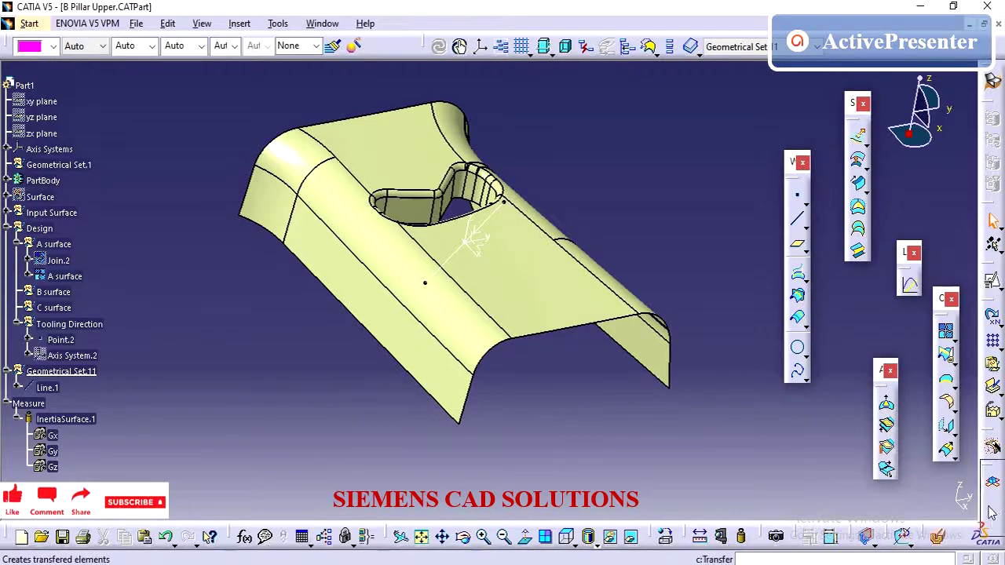
drag(991, 512, 836, 458)
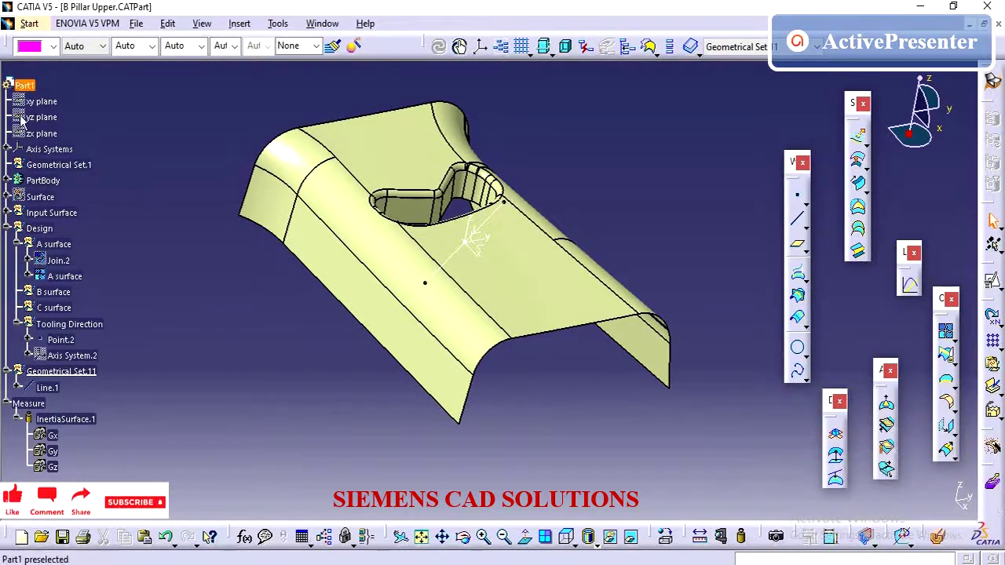
Load the Part Design workbench from the Start menu
click(135, 25)
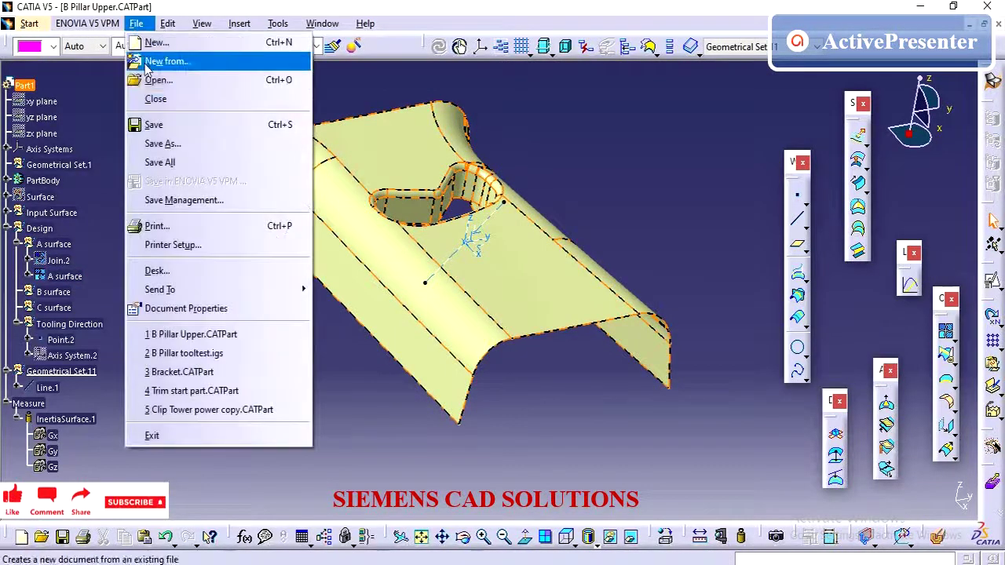
key(Left)
key(Left)
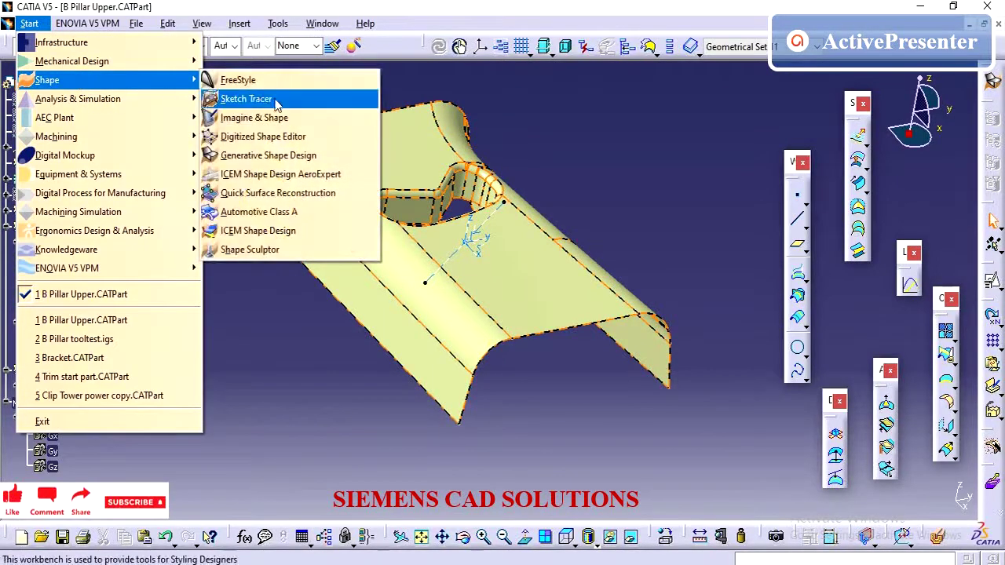
mouse_move(71, 61)
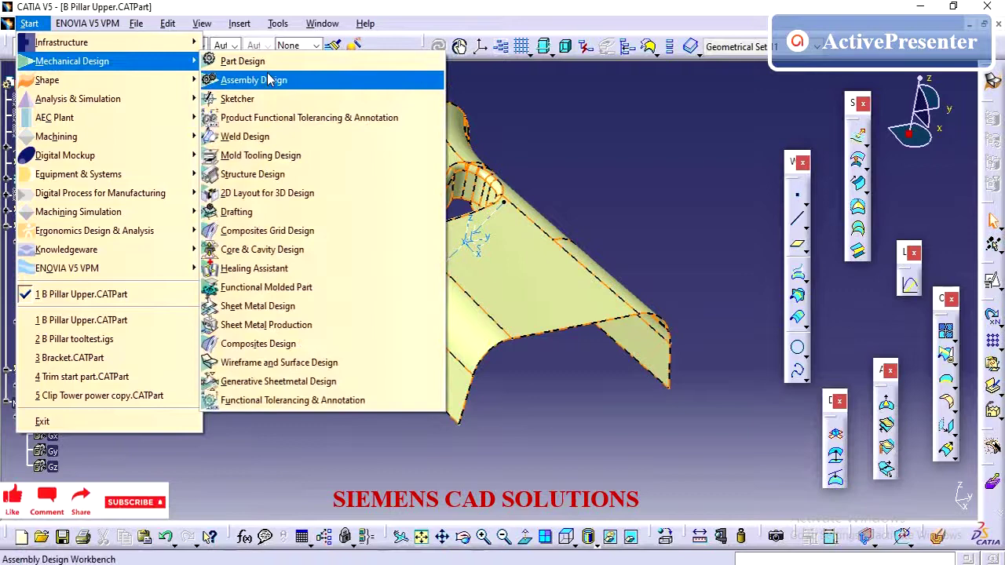
click(245, 61)
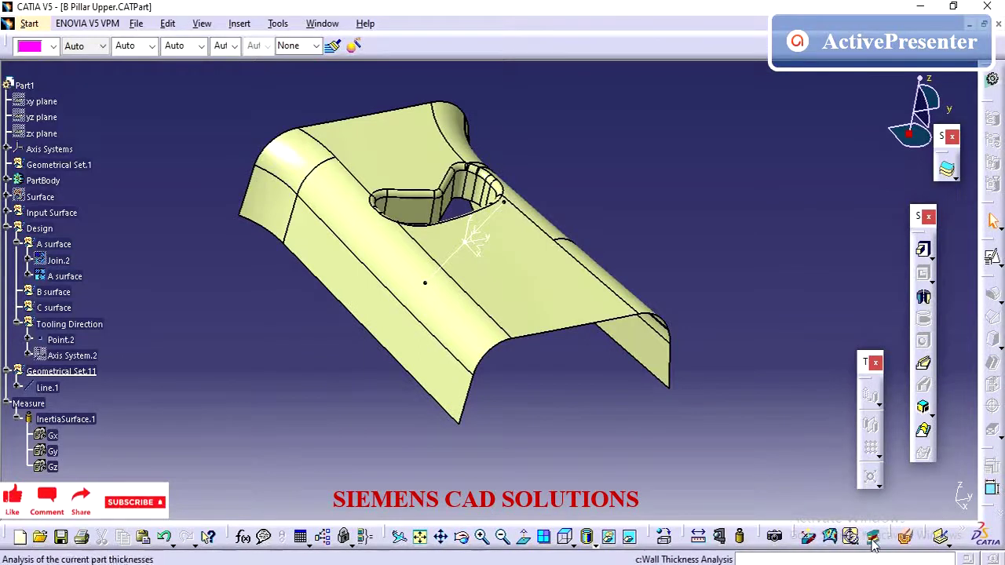
Run Draft Analysis on the A surface, changing the 2.9deg colour-scale limit to 3
click(812, 542)
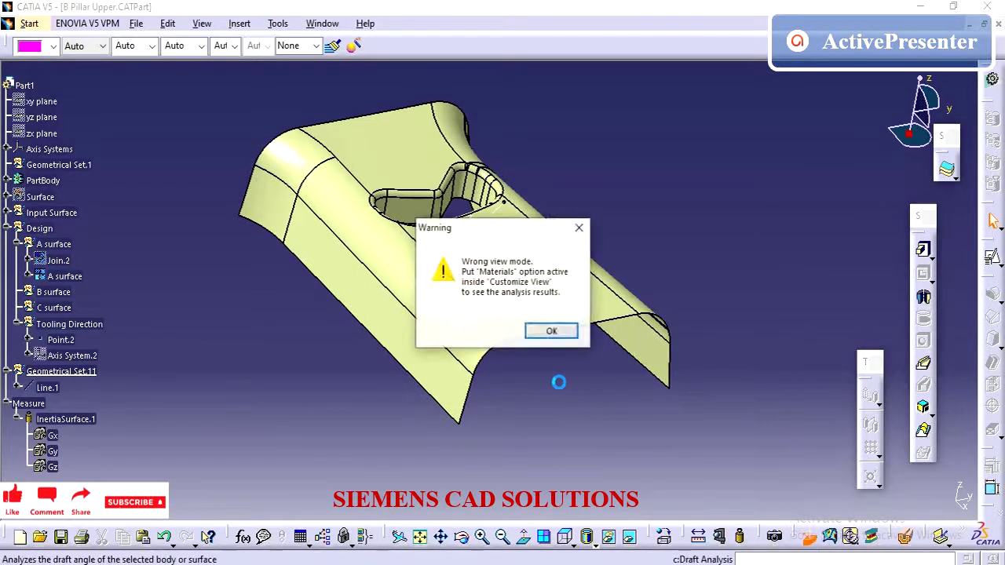
click(552, 332)
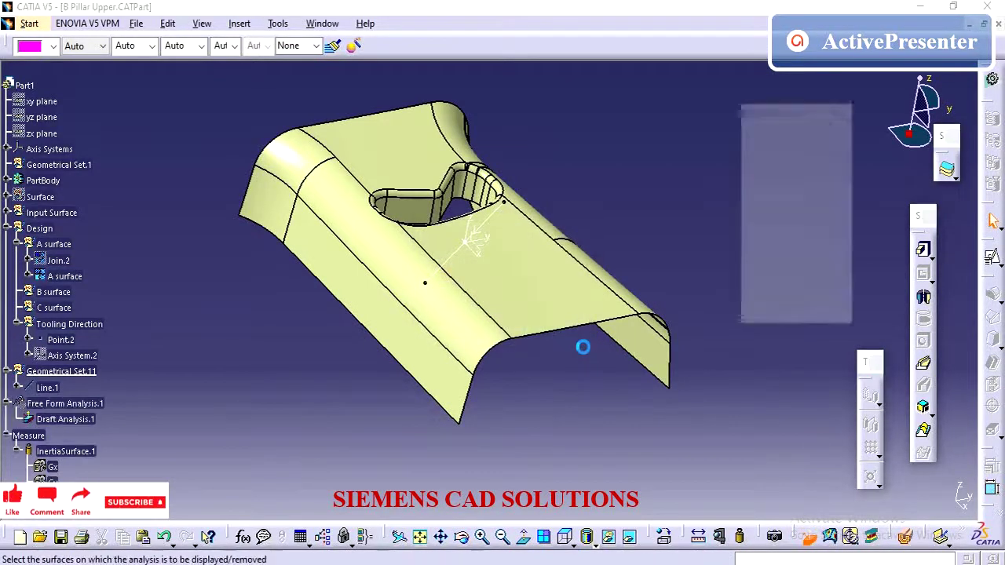
click(605, 322)
mouse_move(605, 322)
middle_down()
mouse_move(525, 442)
mouse_move(837, 470)
middle_up()
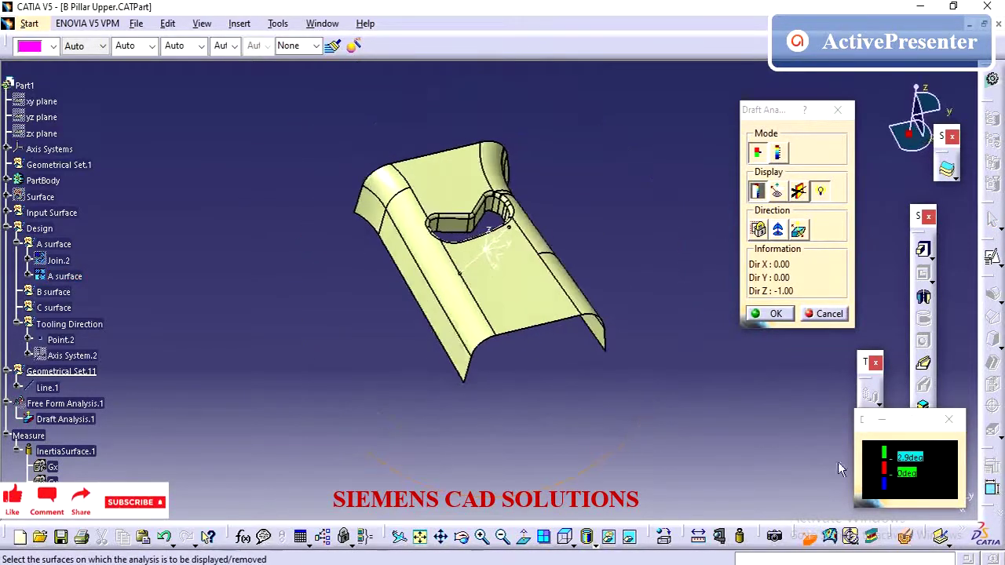
double_click(909, 458)
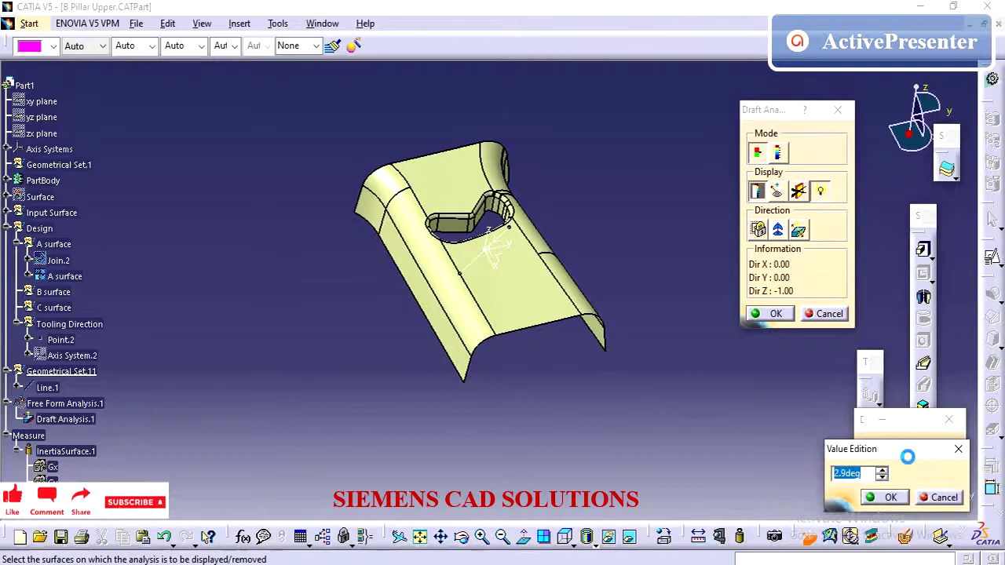
text(3)
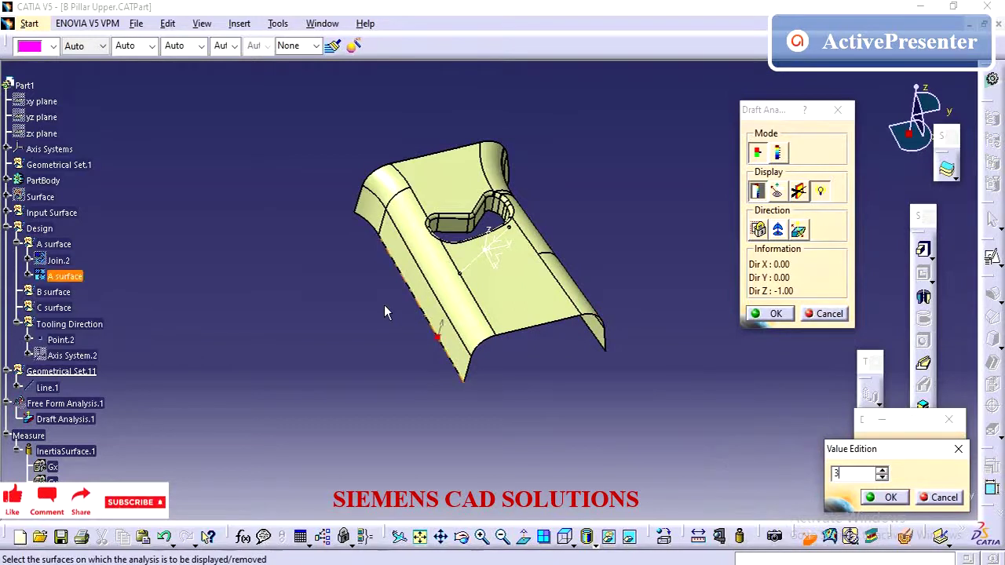
Confirm the 3° limit and select the whole part for analysis
click(437, 330)
click(880, 499)
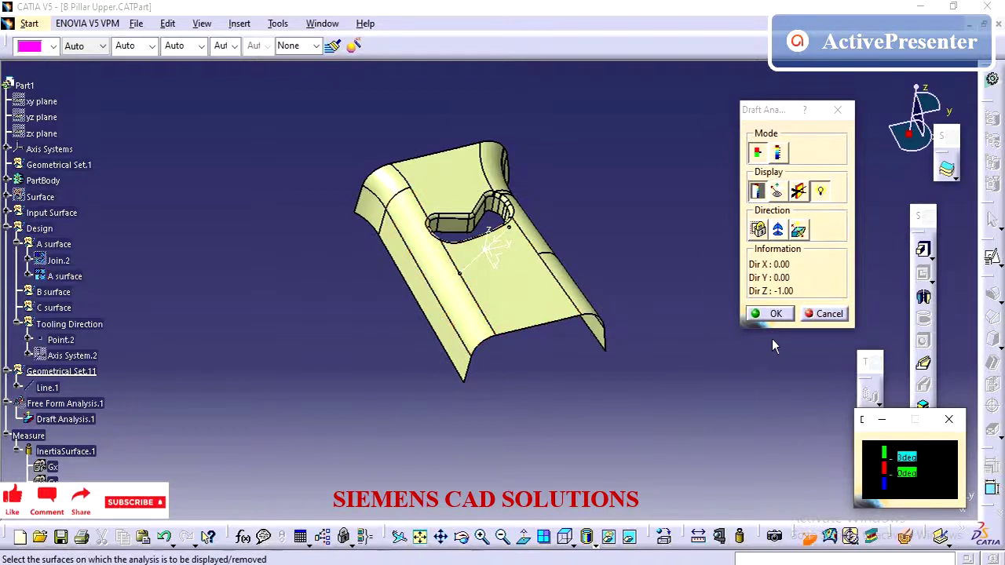
click(530, 292)
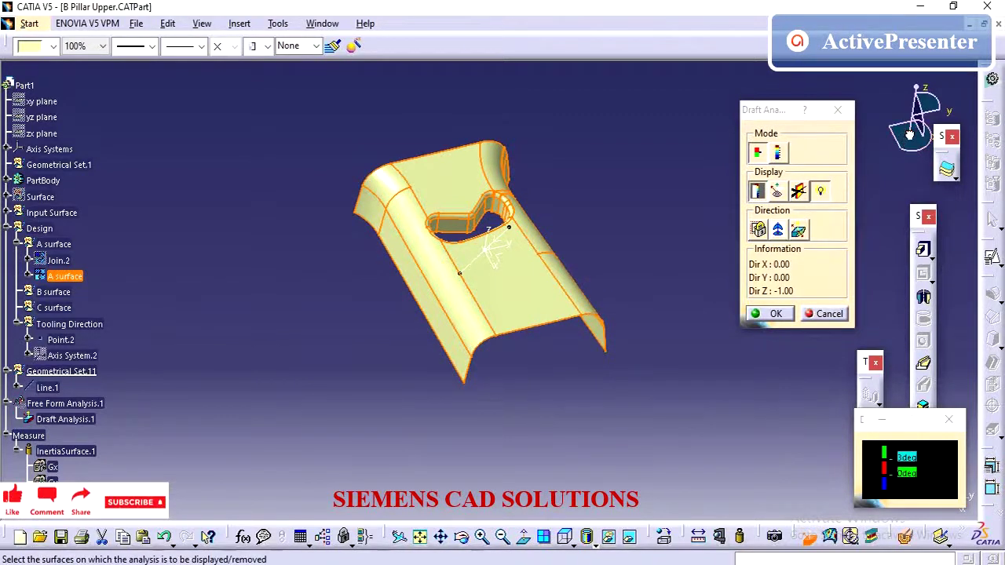
Place the compass on the tooling line to set draft direction (0, 0.71, -0.71)
drag(909, 135, 465, 266)
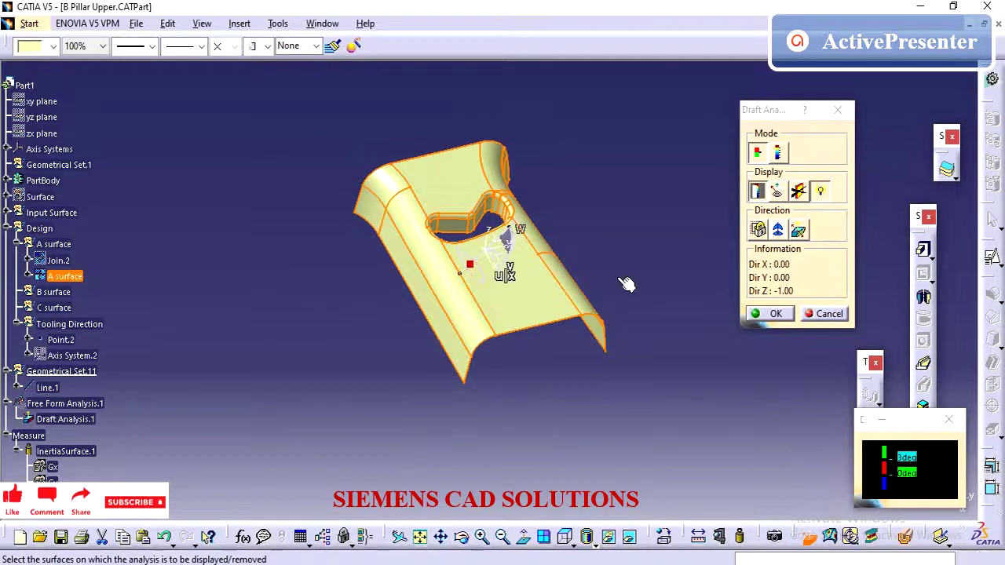
click(777, 229)
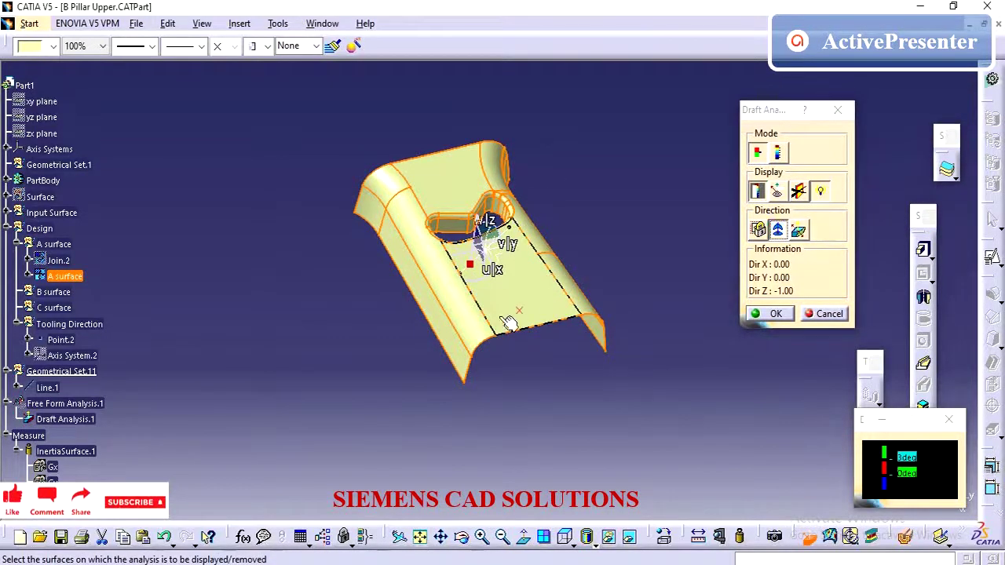
mouse_move(511, 320)
middle_down()
mouse_move(459, 278)
mouse_move(453, 239)
middle_up()
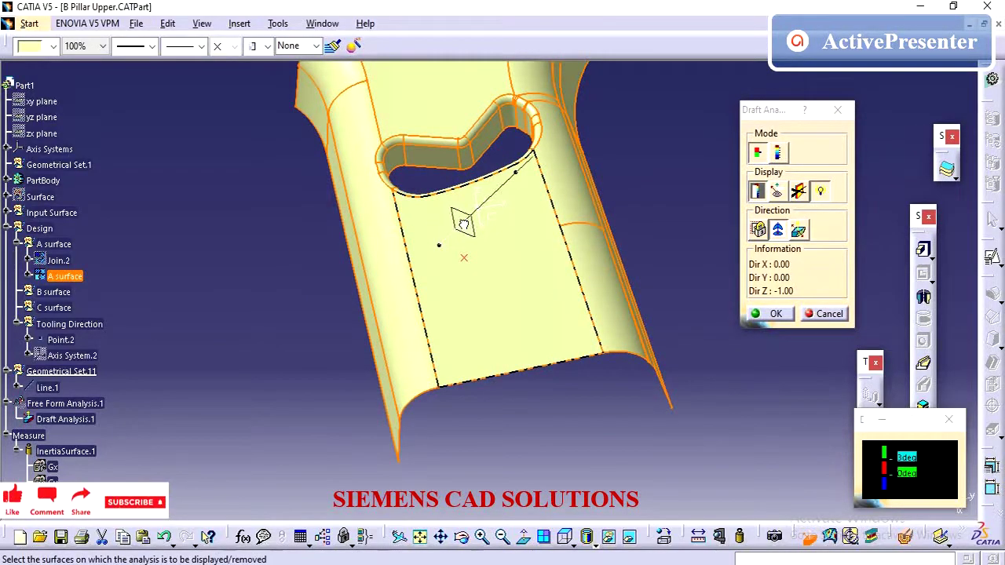
click(464, 226)
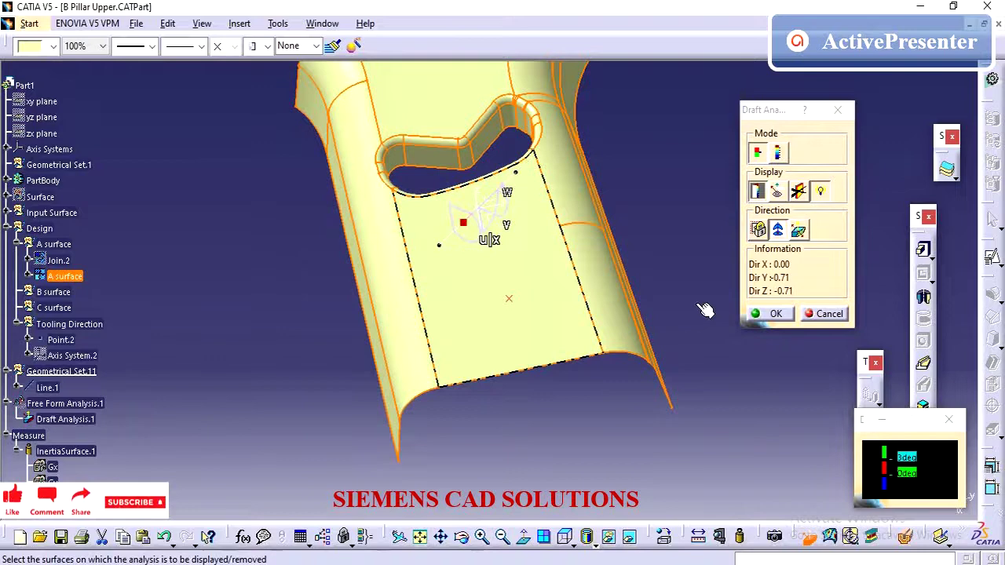
Switch to Shading with Material, accept the draft analysis and orbit the colour-mapped part
click(590, 543)
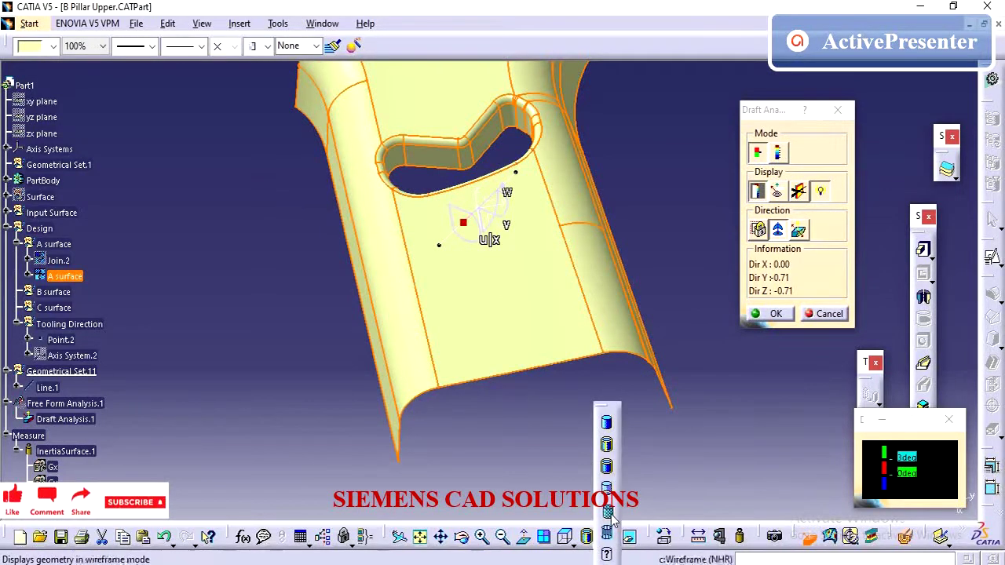
click(606, 531)
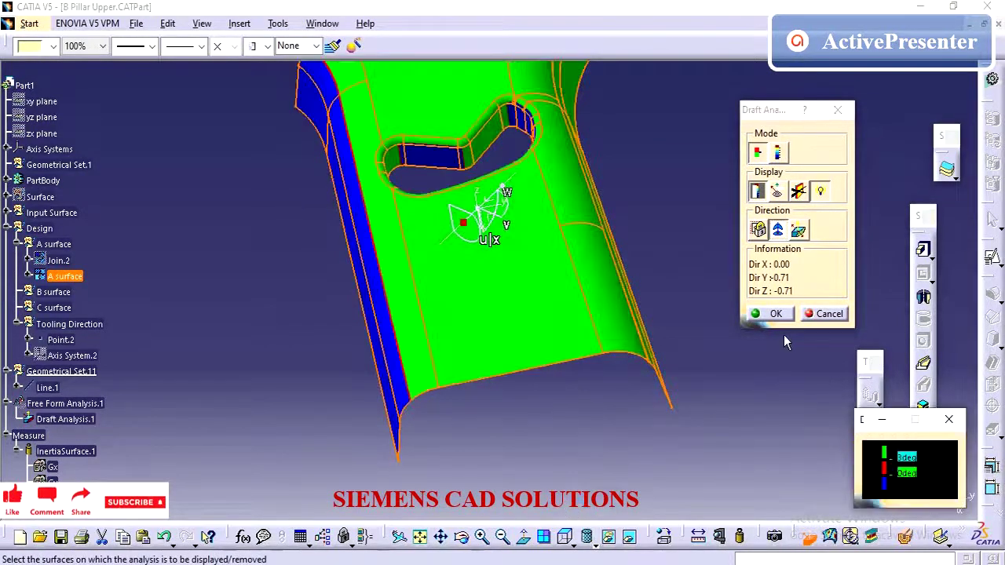
click(771, 314)
middle_drag(720, 351, 469, 303)
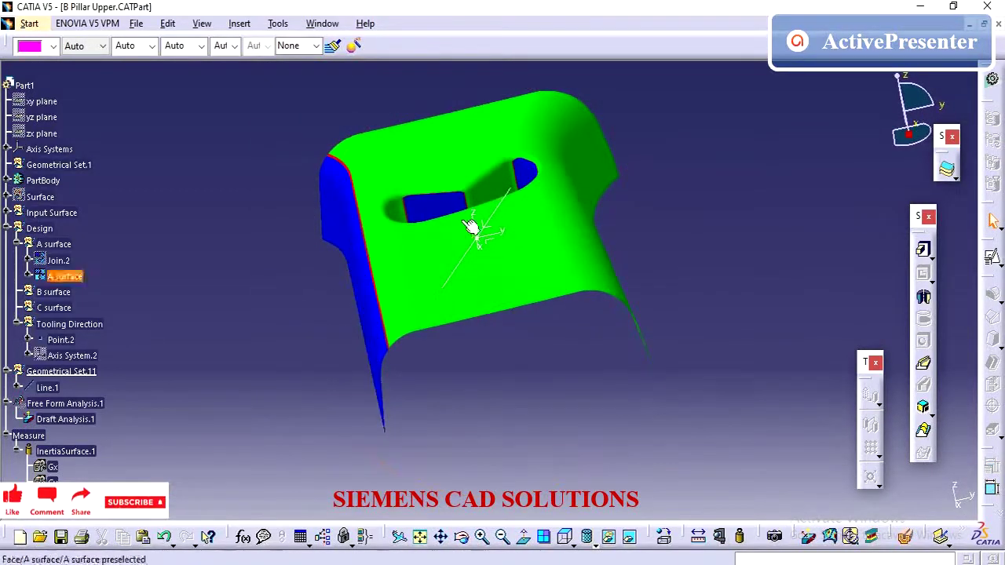
Set Line.1's angle to 0° and locally update Draft Analysis.1
double_click(509, 210)
text(0)
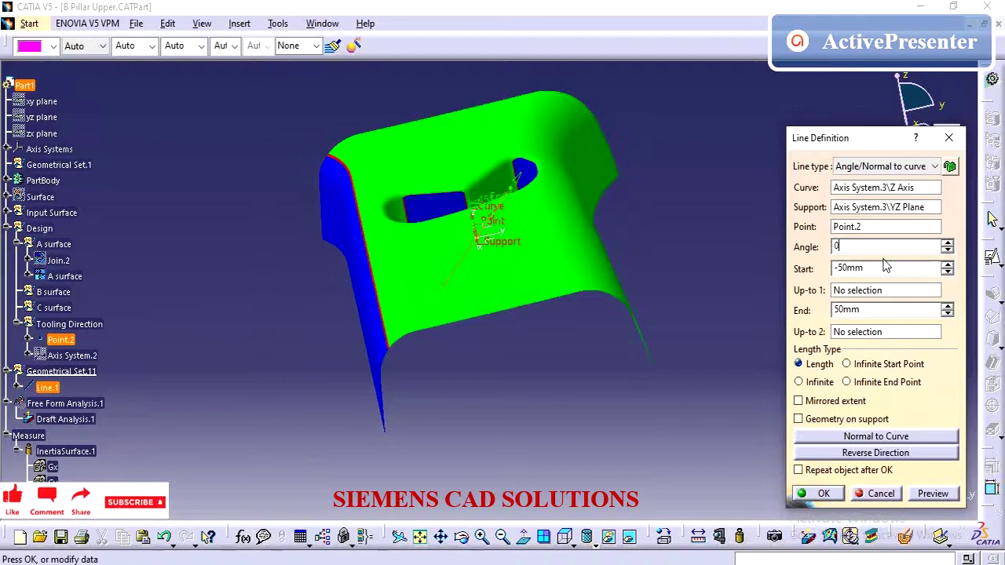
key(Return)
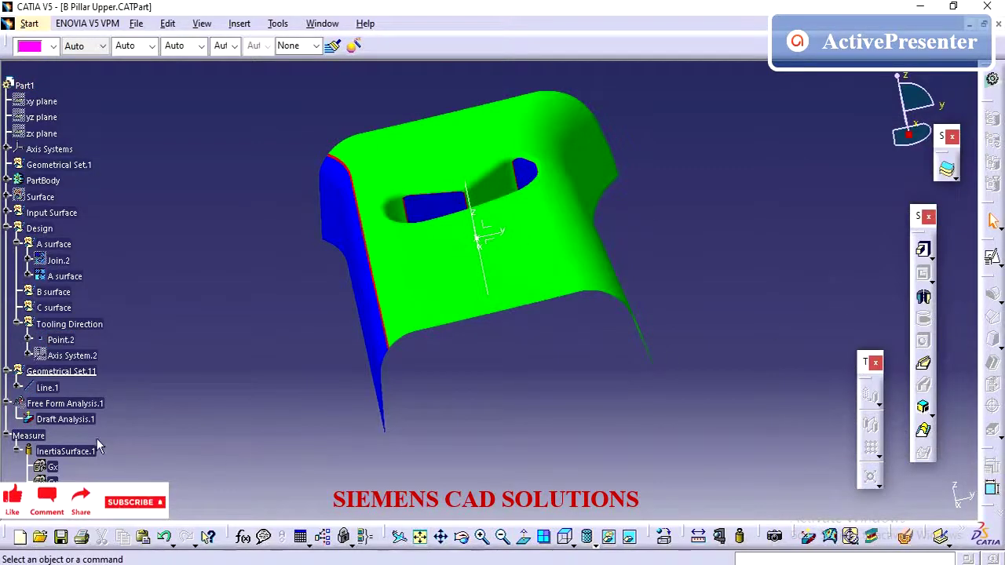
right_click(62, 419)
click(112, 361)
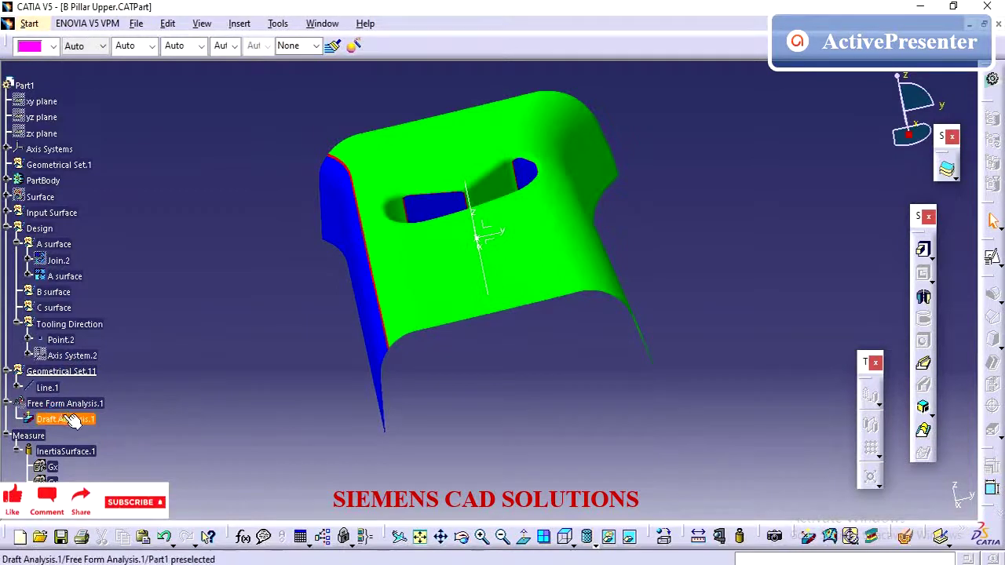
Orbit the part to review the recomputed draft colours
click(48, 387)
click(213, 366)
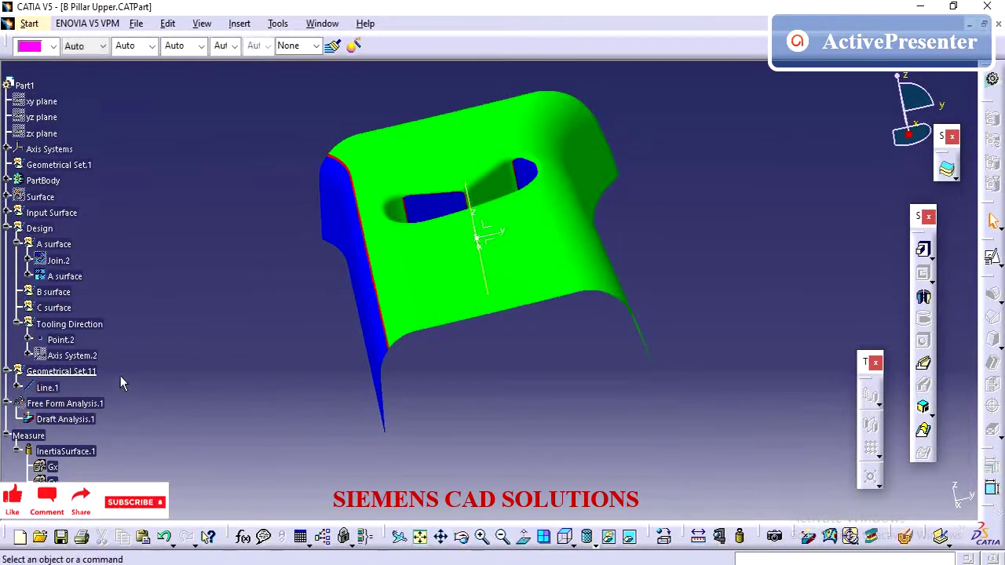
middle_drag(354, 285, 417, 285)
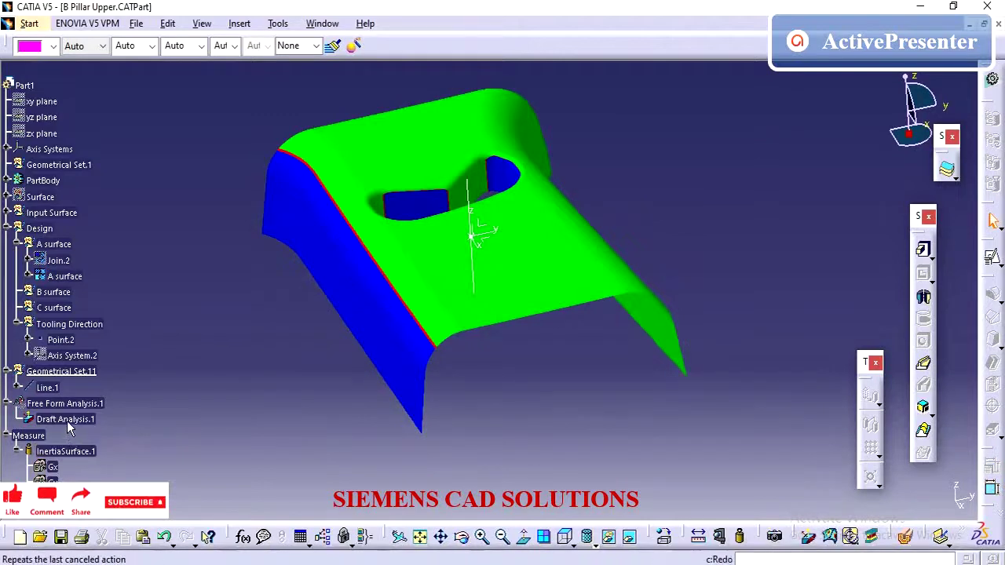
Reset Draft Analysis.1 to the vertical (0, 0, -1) compass direction and inspect local angle readings
double_click(65, 419)
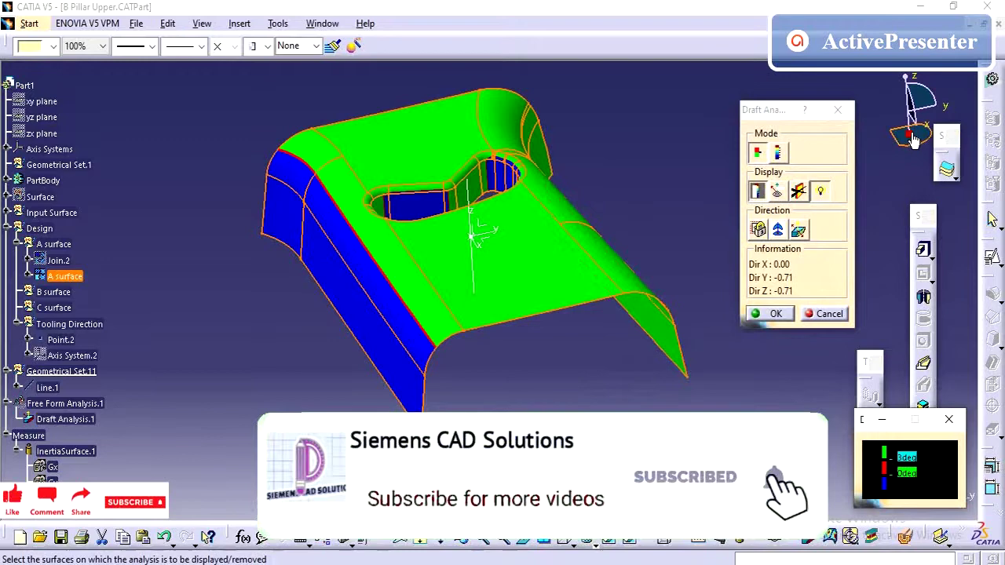
click(471, 262)
click(778, 229)
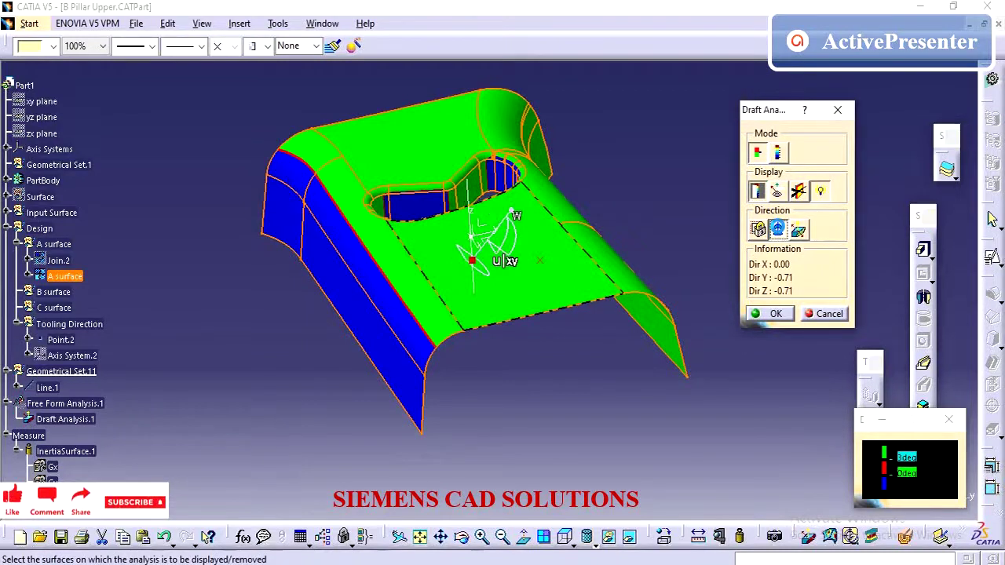
click(473, 261)
click(473, 270)
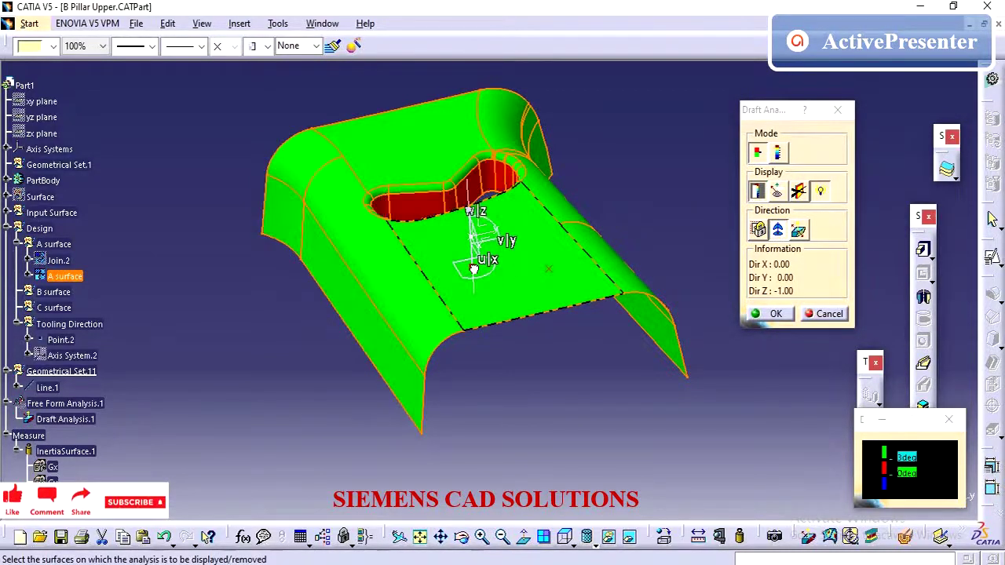
mouse_move(565, 332)
middle_down()
mouse_move(570, 430)
mouse_move(597, 464)
middle_up()
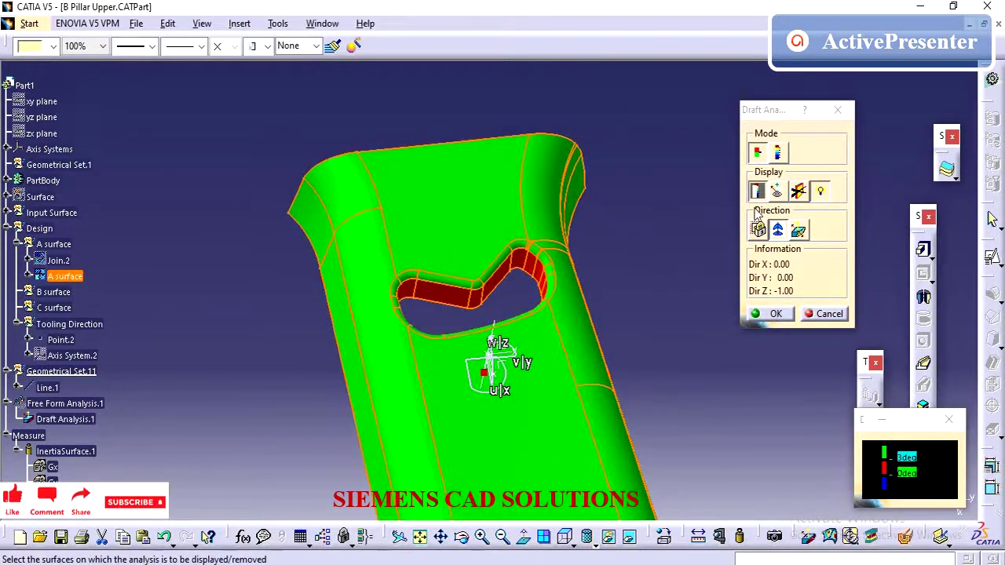
click(776, 193)
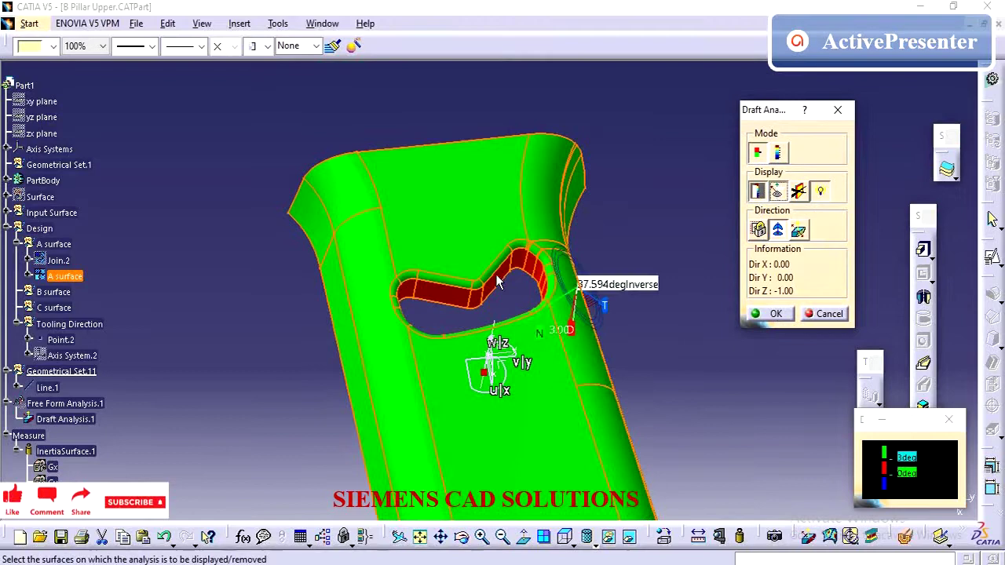
mouse_move(518, 346)
middle_down()
mouse_move(503, 358)
mouse_move(526, 315)
middle_up()
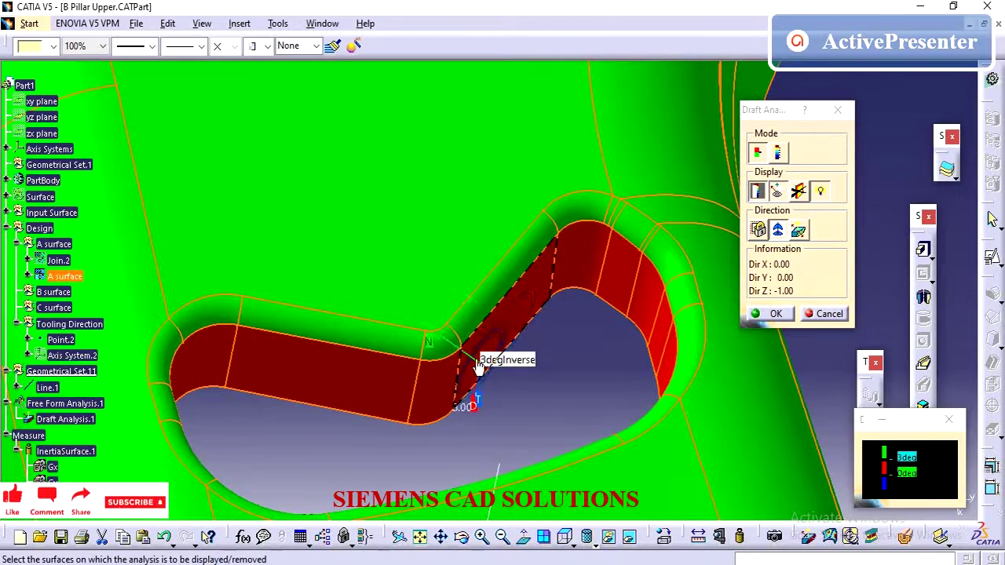
middle_drag(510, 328, 513, 436)
Lower the draft threshold from 3deg to 2.9deg
double_click(907, 458)
text(2.9)
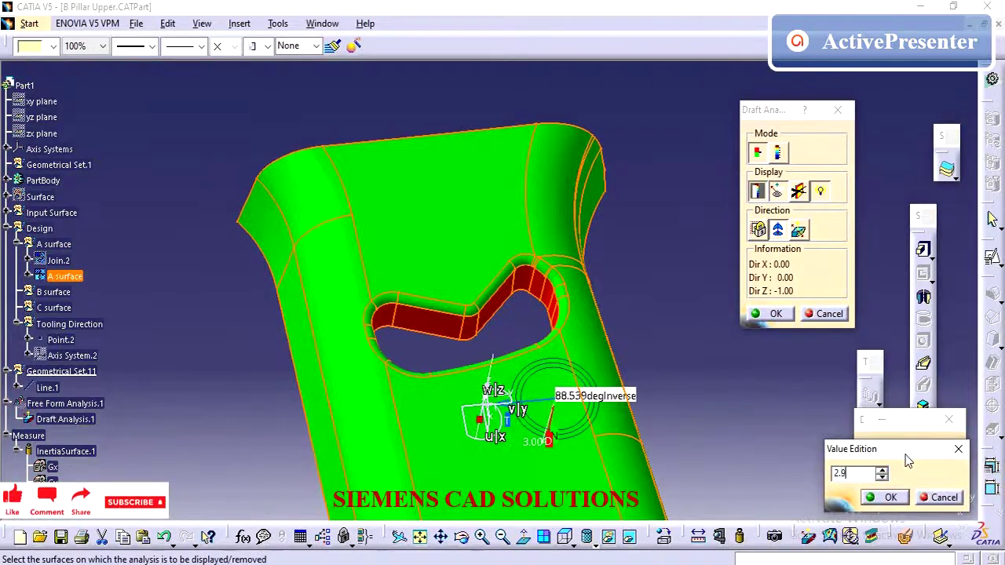
key(Return)
mouse_move(471, 405)
middle_down()
mouse_move(459, 412)
mouse_move(352, 353)
mouse_move(375, 448)
mouse_move(365, 310)
middle_up()
Close the draft analysis and move Line.1 to the end of the Tooling Direction set
click(776, 314)
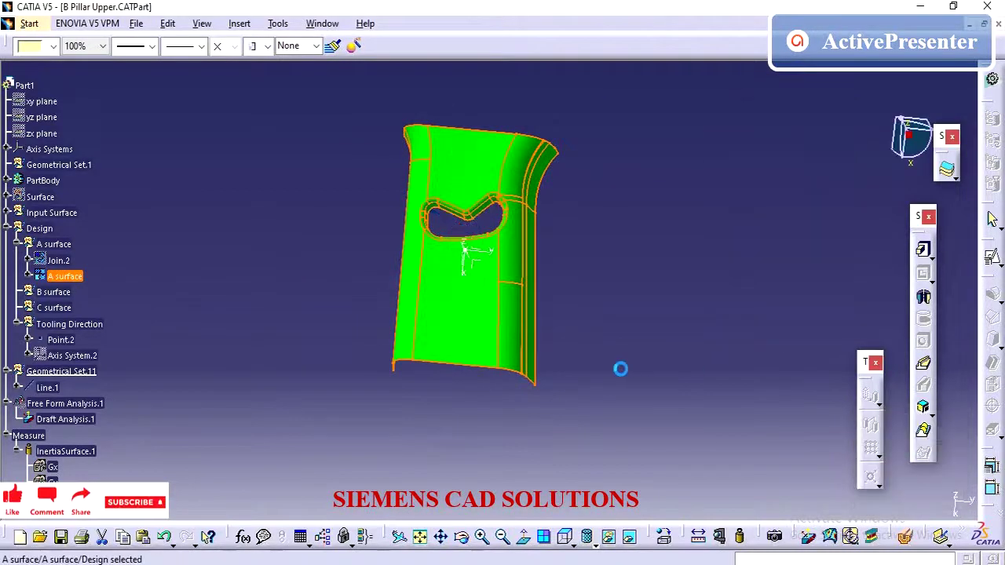
mouse_move(404, 395)
middle_down()
mouse_move(486, 386)
mouse_move(495, 369)
mouse_move(626, 417)
mouse_move(526, 268)
middle_up()
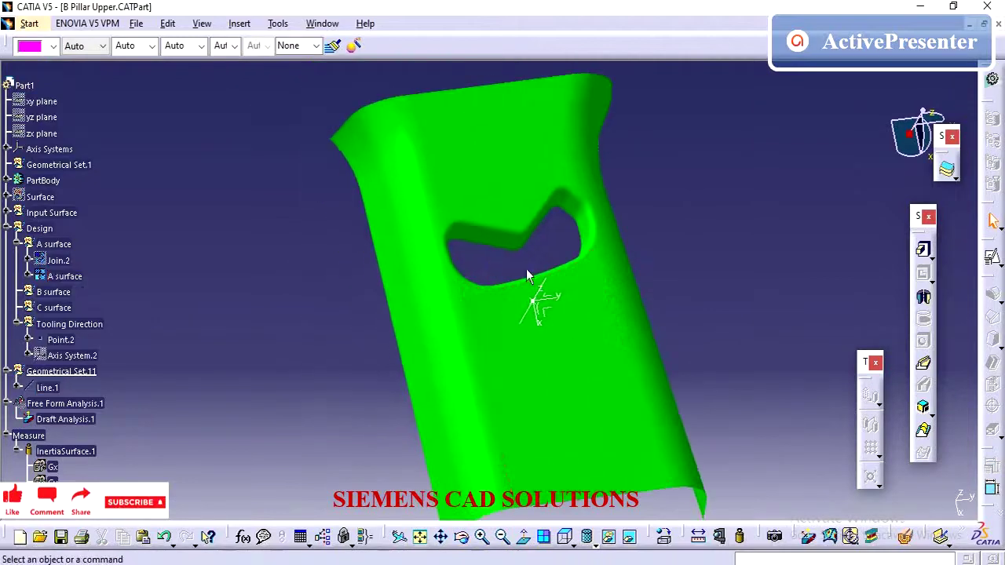
right_click(47, 387)
mouse_move(125, 376)
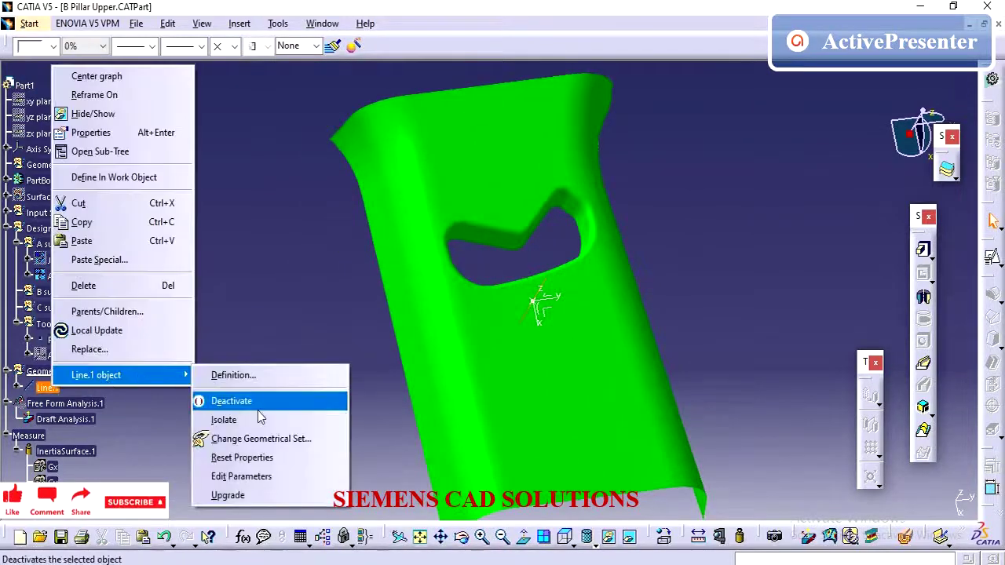
click(261, 439)
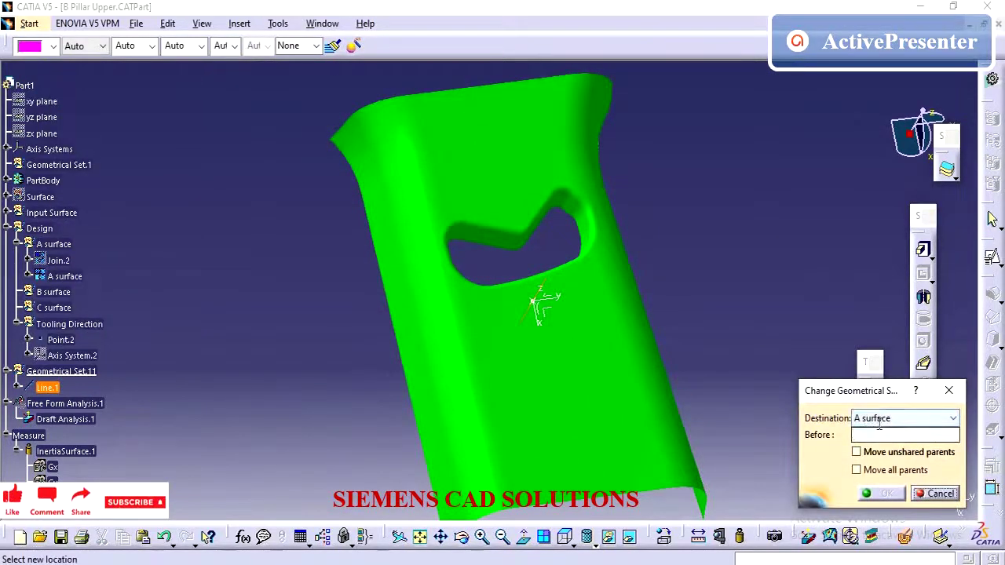
click(92, 326)
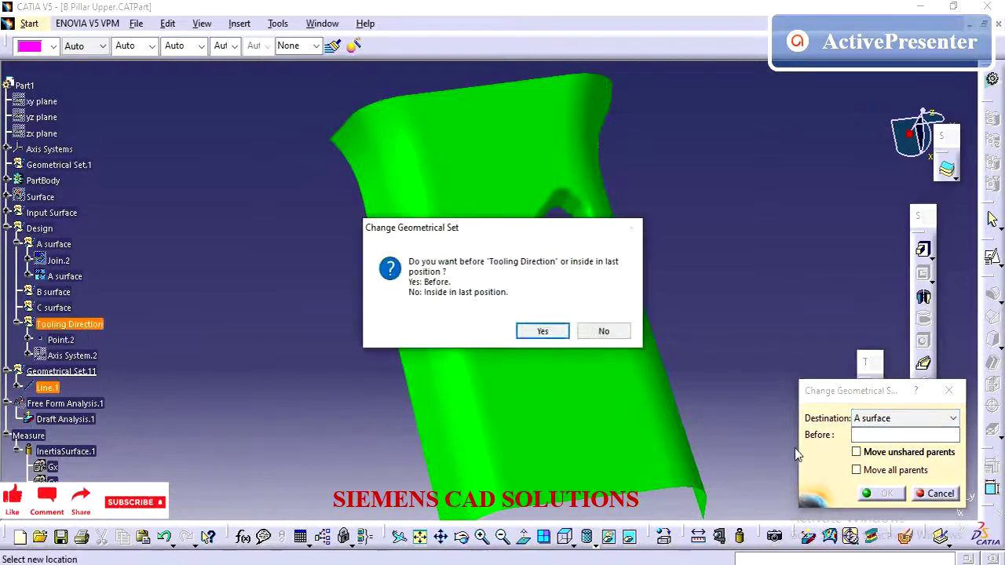
click(602, 330)
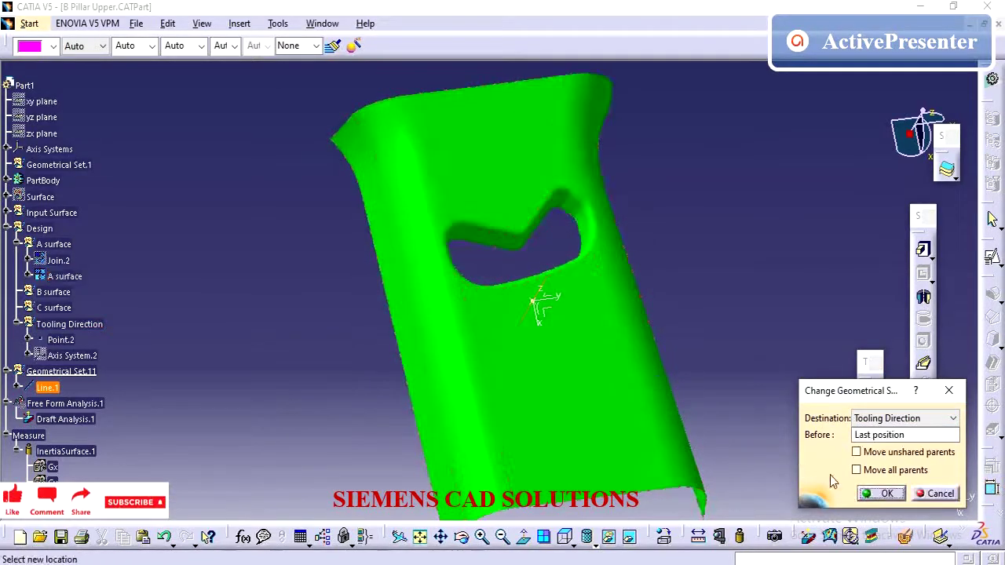
click(878, 493)
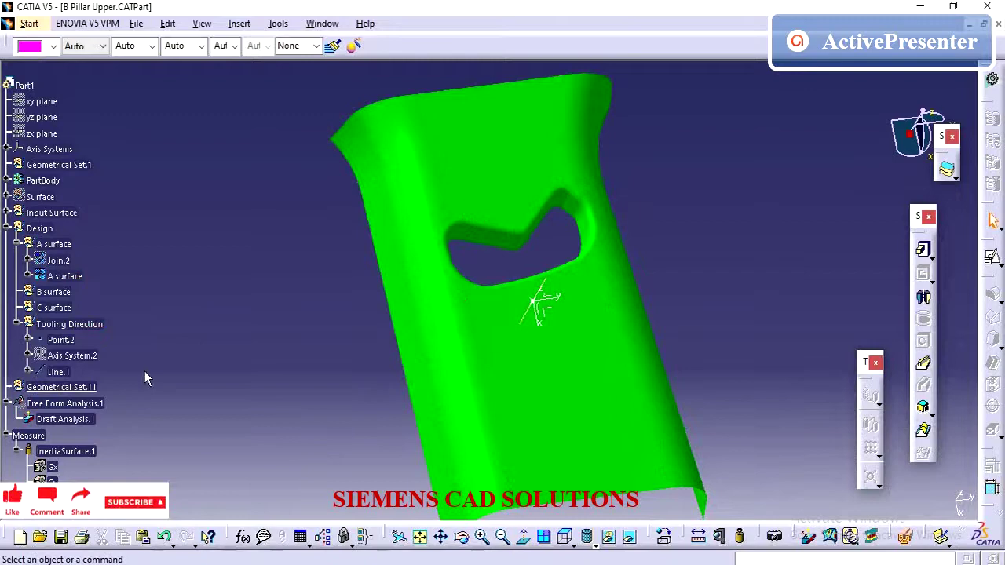
right_click(69, 375)
Rename Line.1 to 'Tooling Line' in its Properties
click(134, 119)
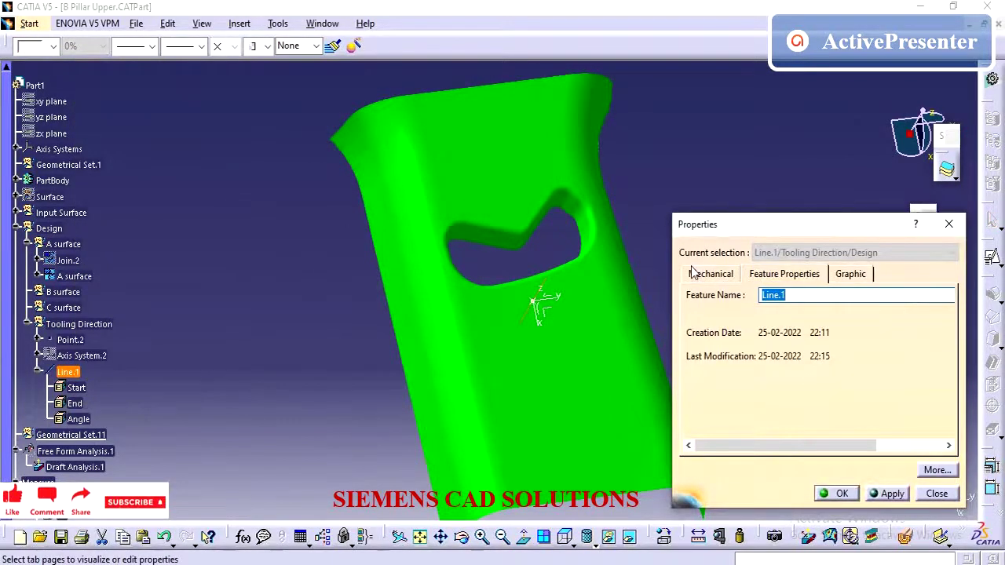
click(694, 273)
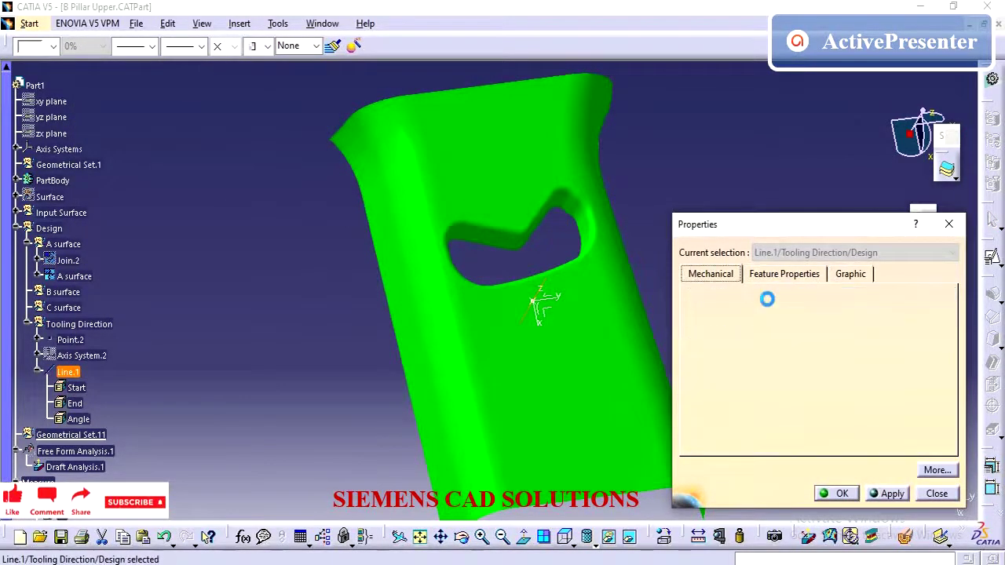
click(809, 277)
text(Tooling Lin)
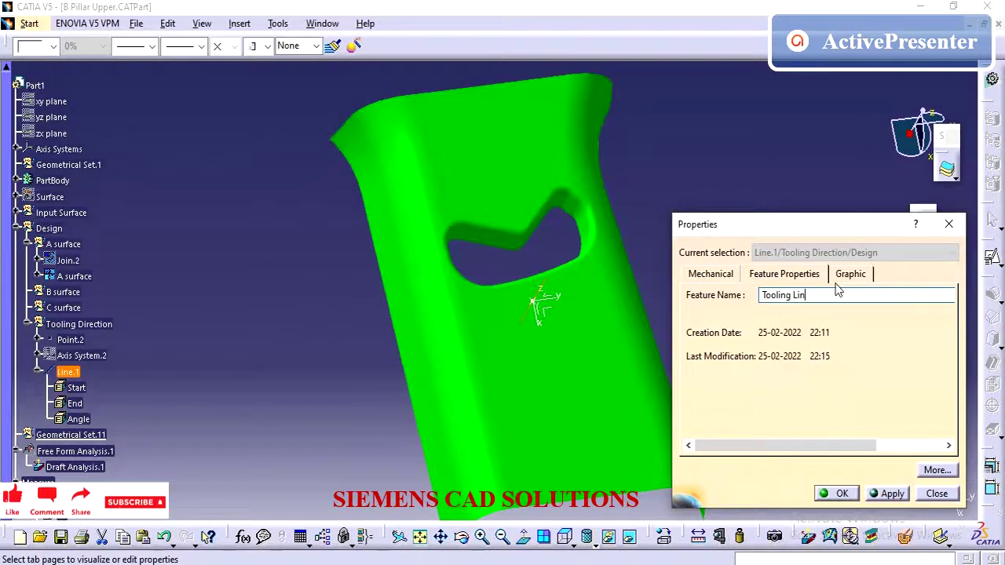
text(e)
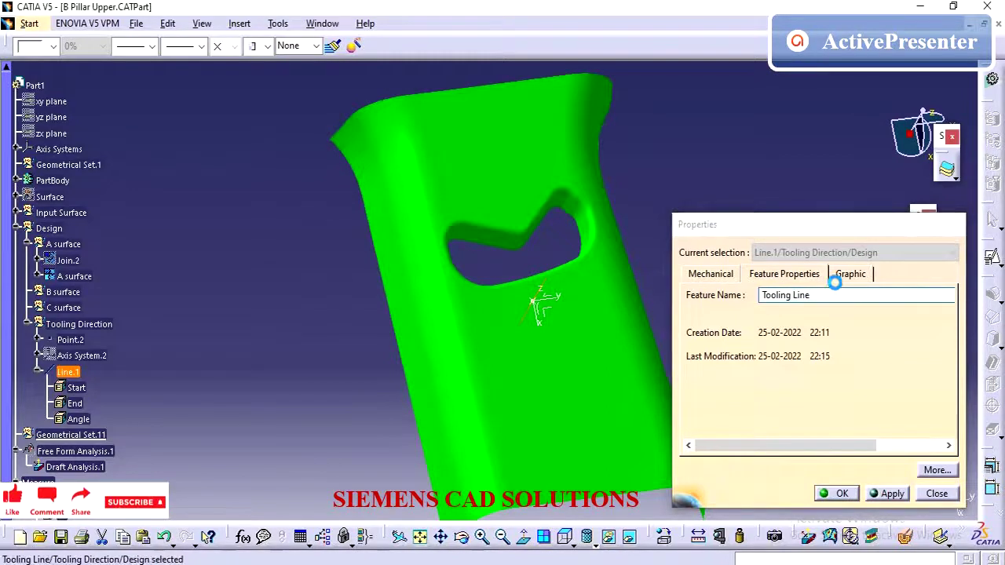
key(Return)
Make the Tooling Line thicker, dashed and magenta
click(144, 48)
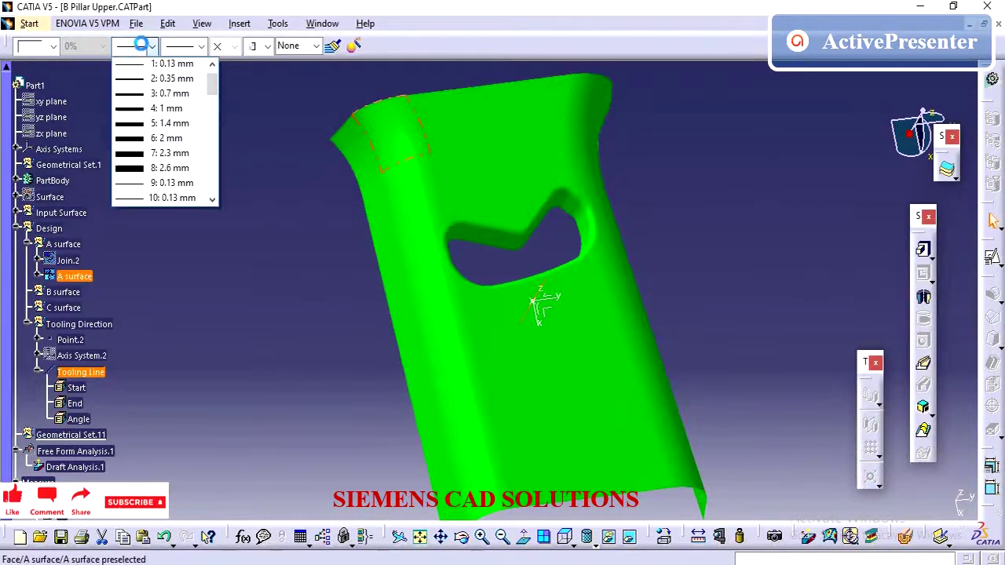
click(134, 77)
click(175, 47)
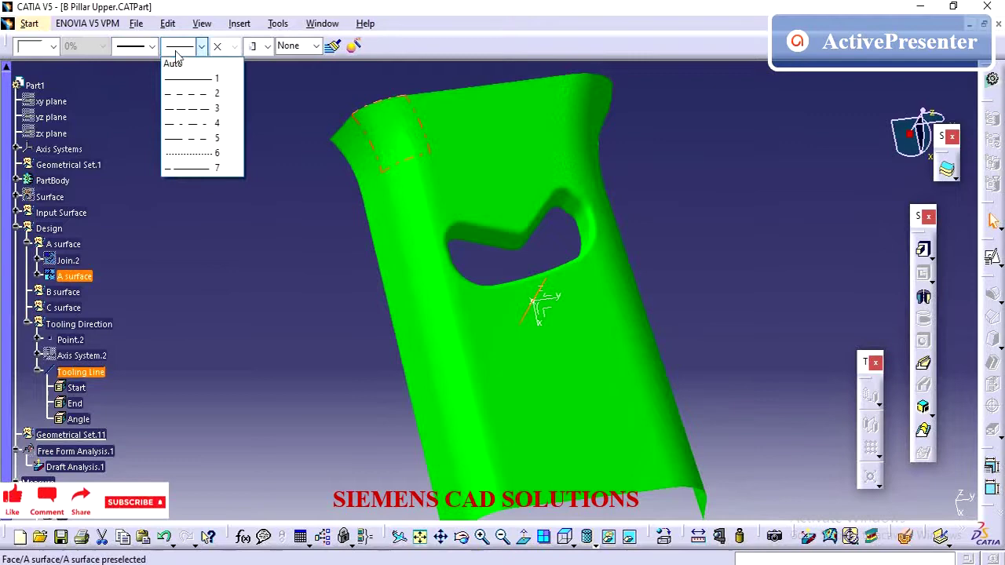
click(189, 93)
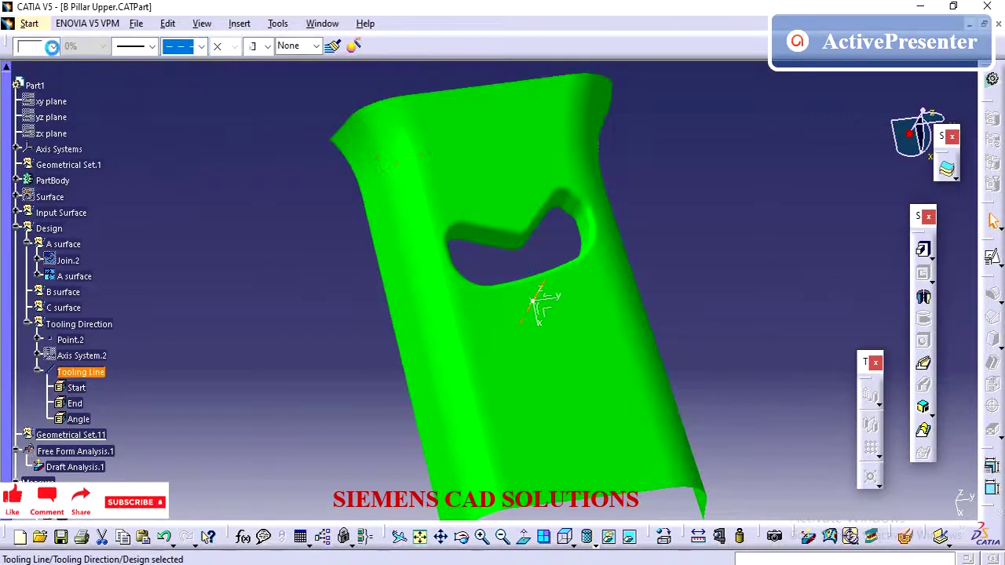
click(49, 47)
click(43, 183)
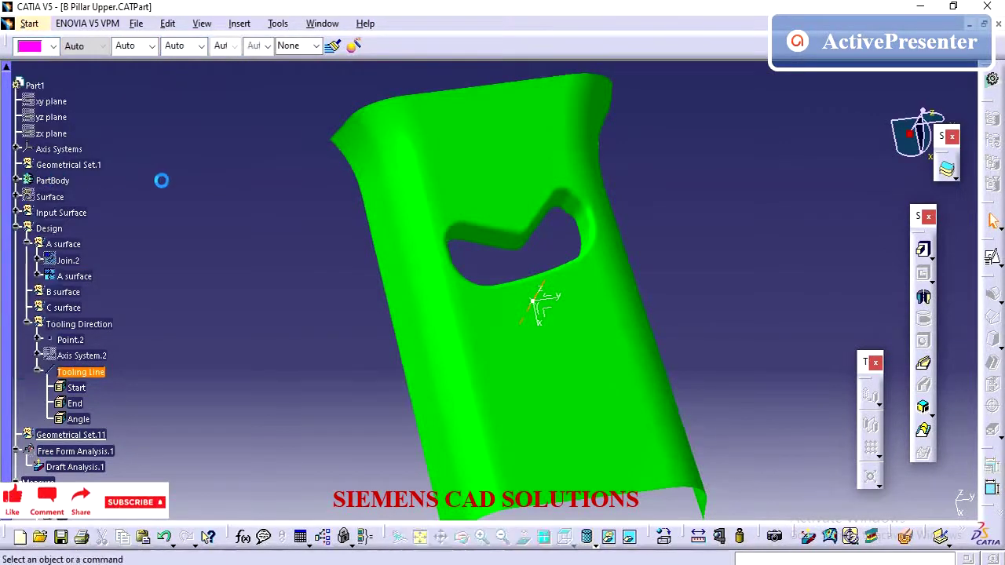
Orbit the part to review the dashed magenta Tooling Line
click(484, 284)
mouse_move(484, 284)
middle_down()
mouse_move(479, 164)
mouse_move(322, 365)
mouse_move(326, 349)
middle_up()
click(297, 359)
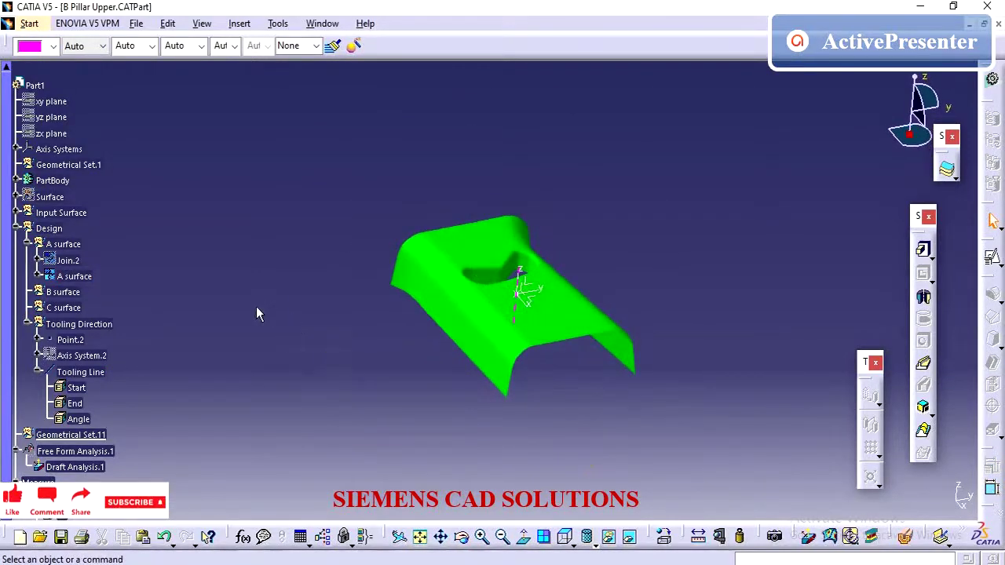
Delete Geometrical Set.11 and switch the view to Shading with Edges
click(29, 325)
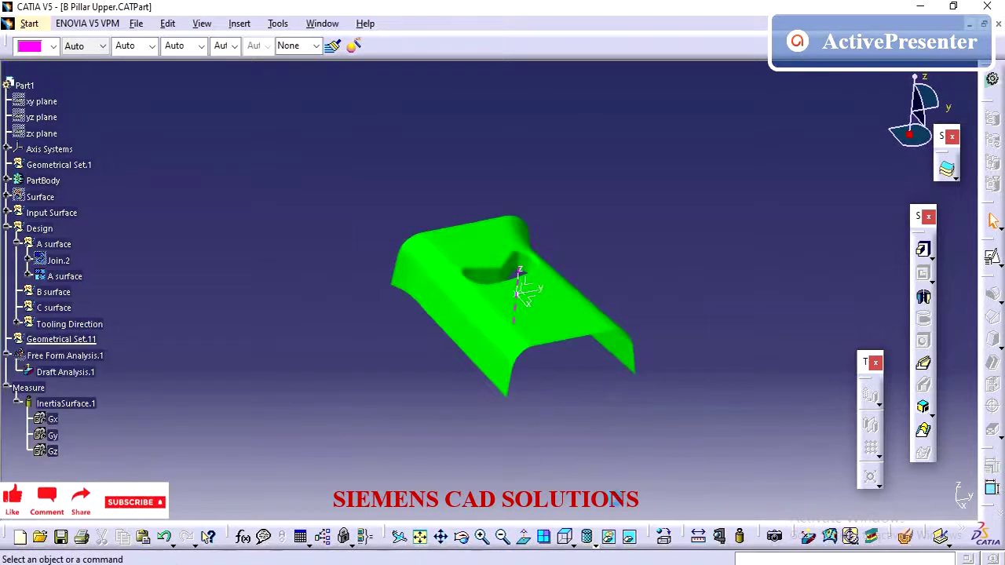
click(55, 346)
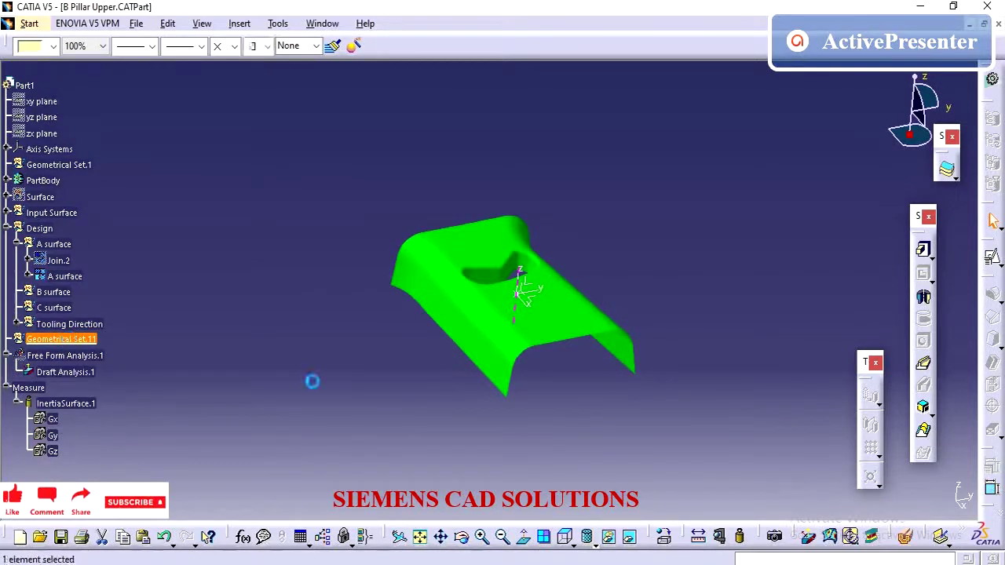
key(Delete)
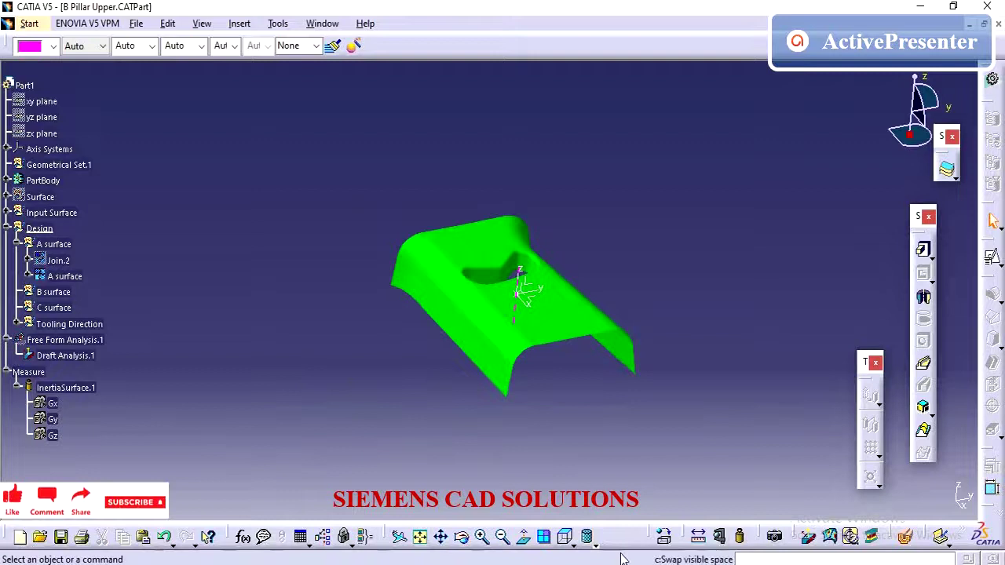
click(607, 537)
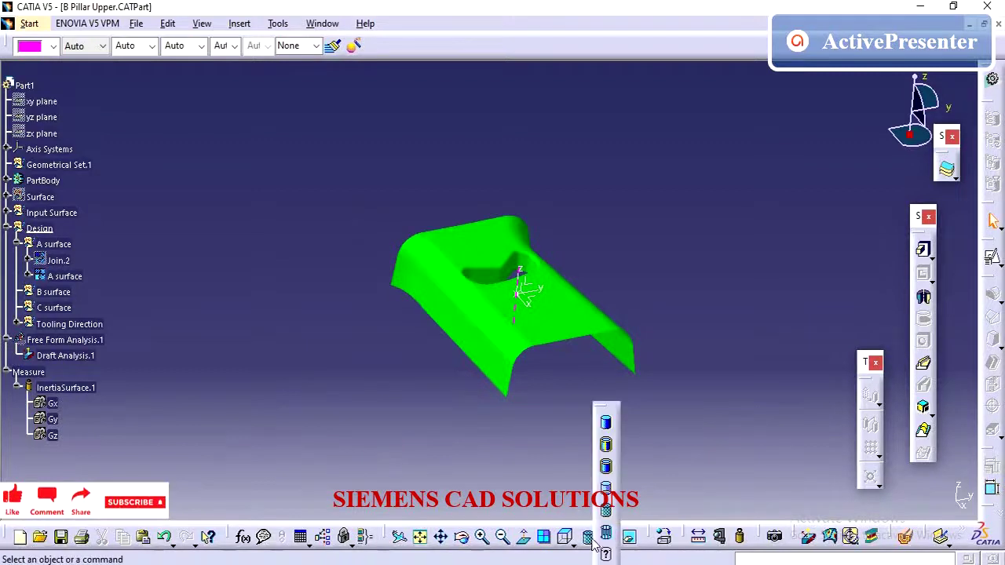
click(606, 445)
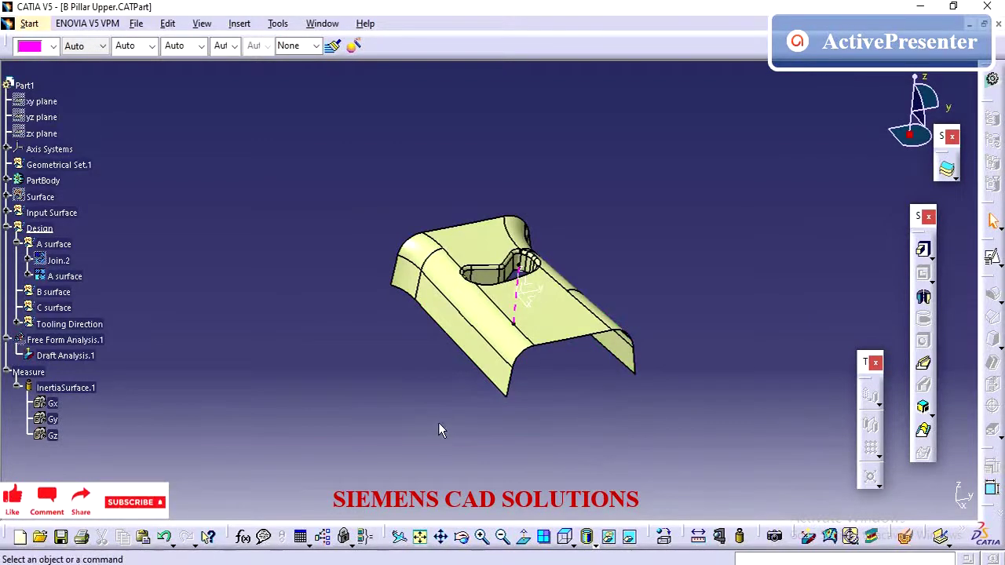